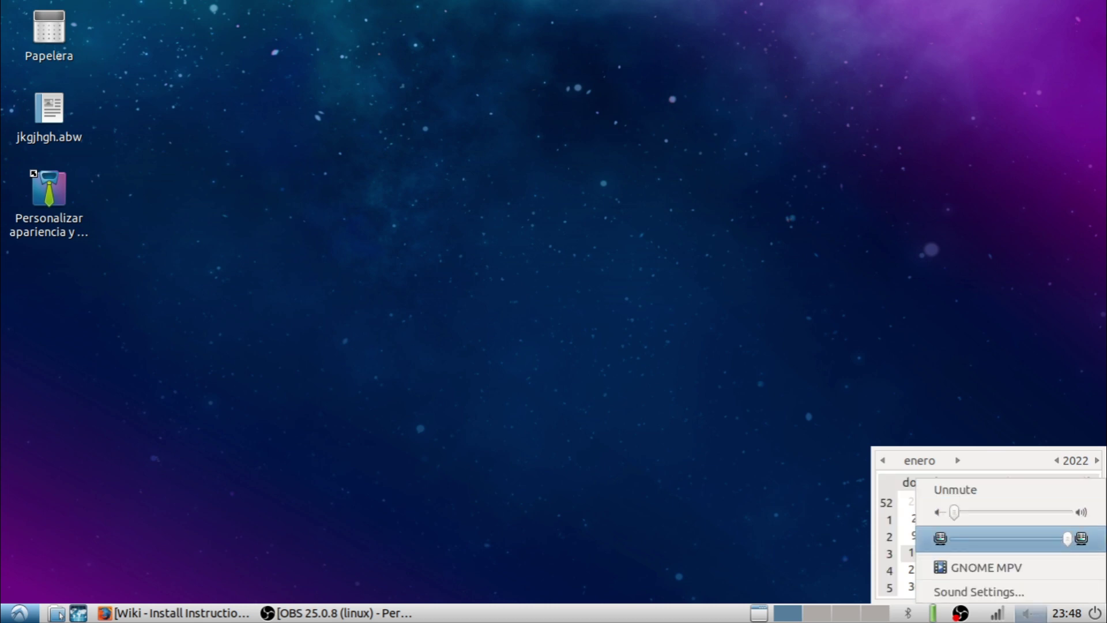
Lower the microphone input level to its minimum and raise the output volume to its maximum
scroll(1009, 537, "down", 10)
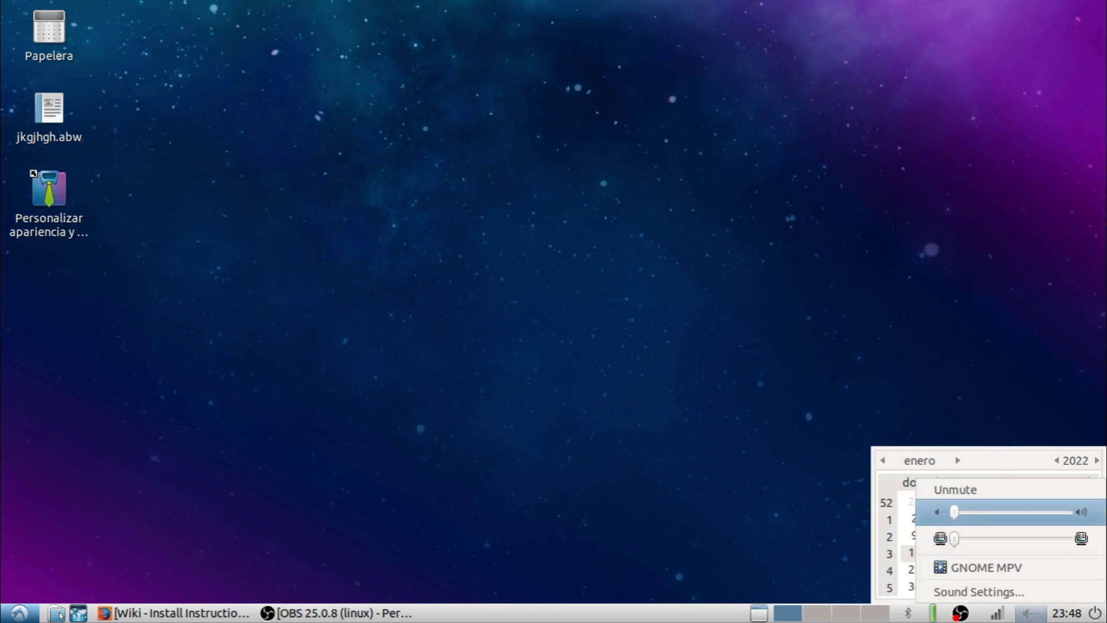
scroll(1009, 512, "up", 10)
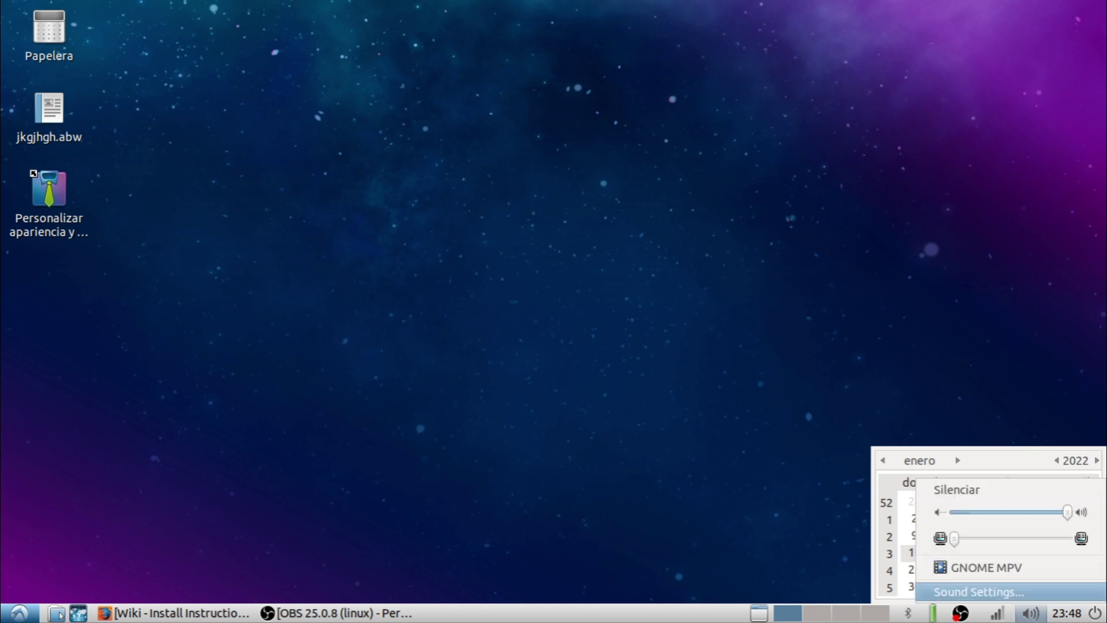
Open the sound settings to view the recording levels, and close the volume control and the calendar
left_click(979, 591)
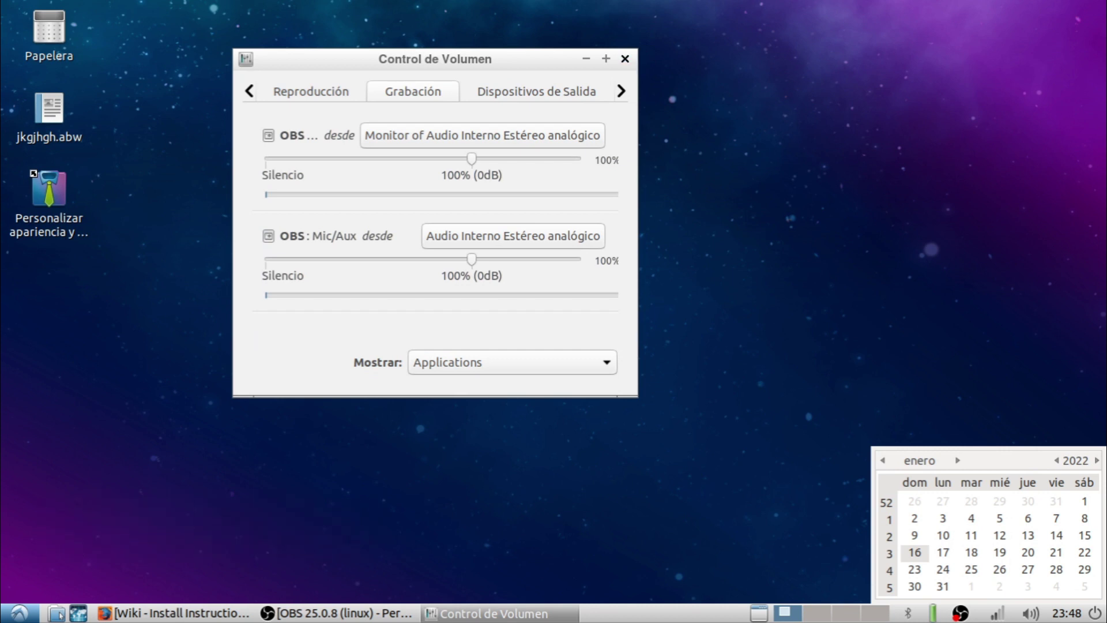
left_click(625, 59)
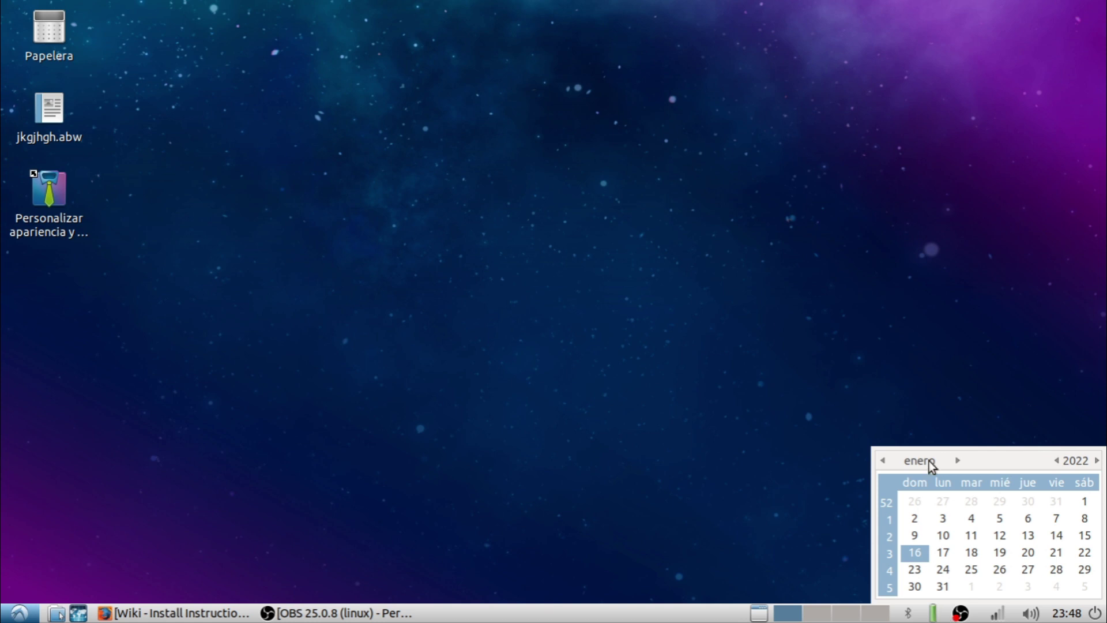
left_click(1078, 608)
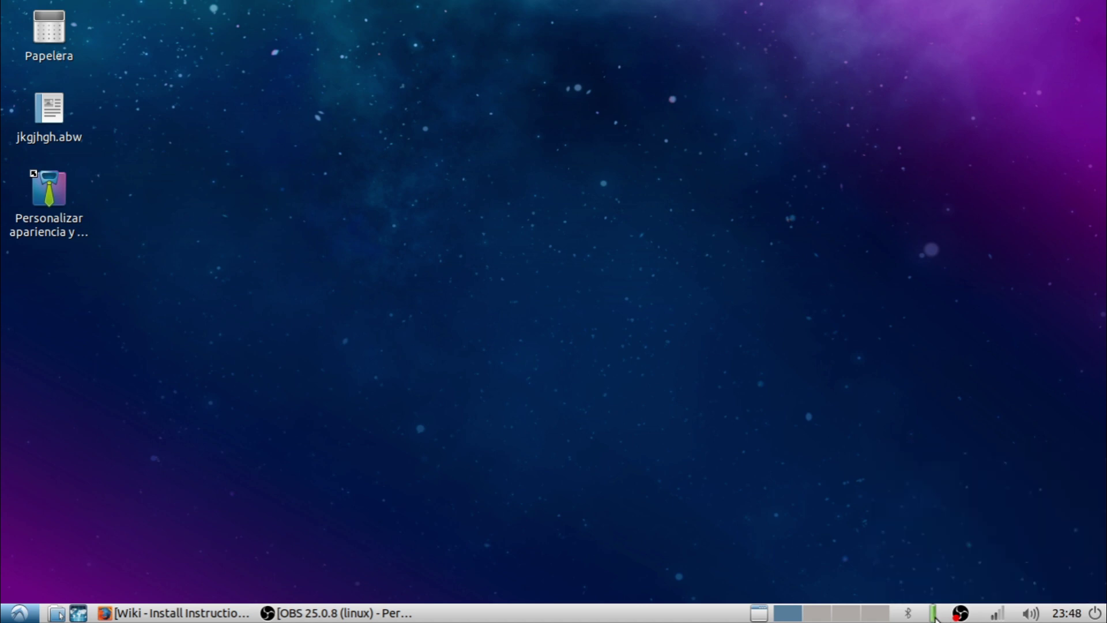
View the Bluetooth indicator's options and dismiss them without choosing any
left_click(909, 614)
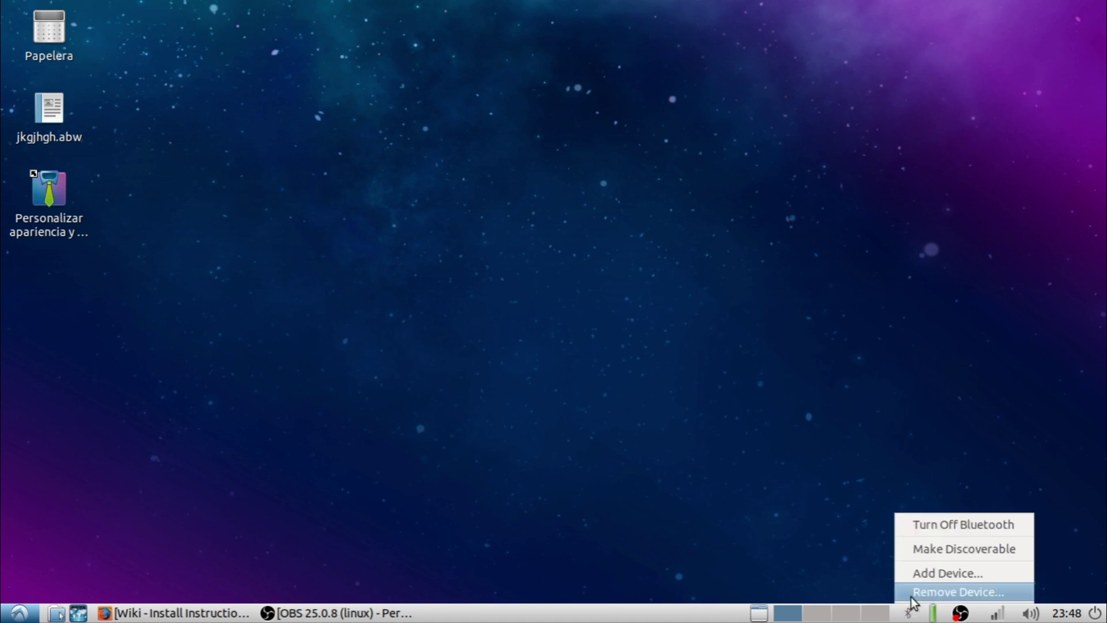
left_click(749, 617)
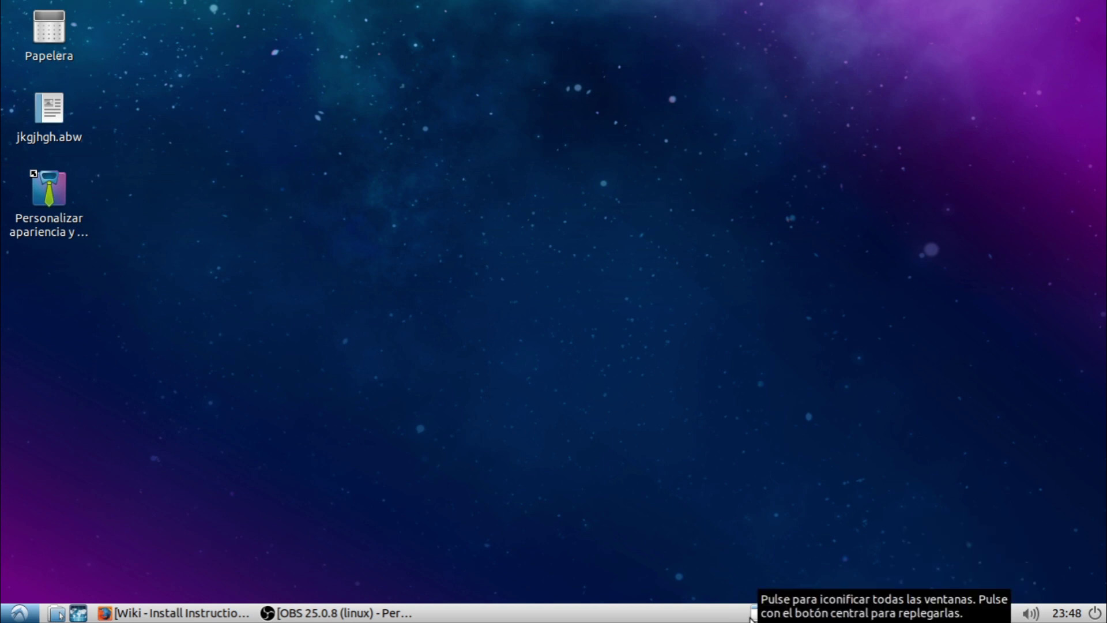
Open the Galculator accessory on the current desktop
left_click(3, 616)
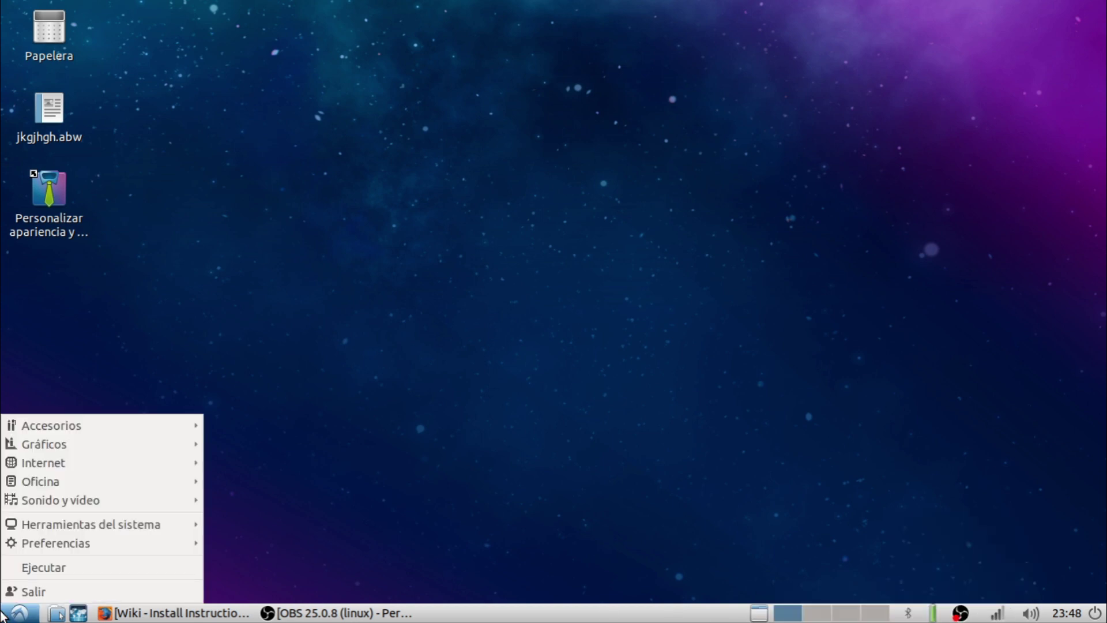
mouse_move(44, 431)
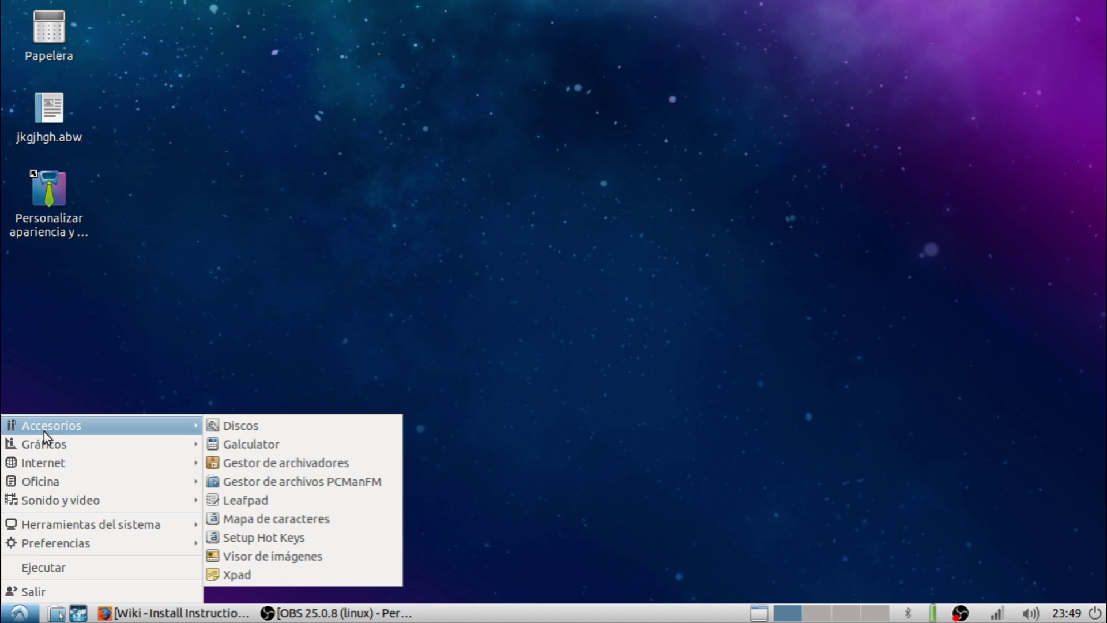
left_click(240, 441)
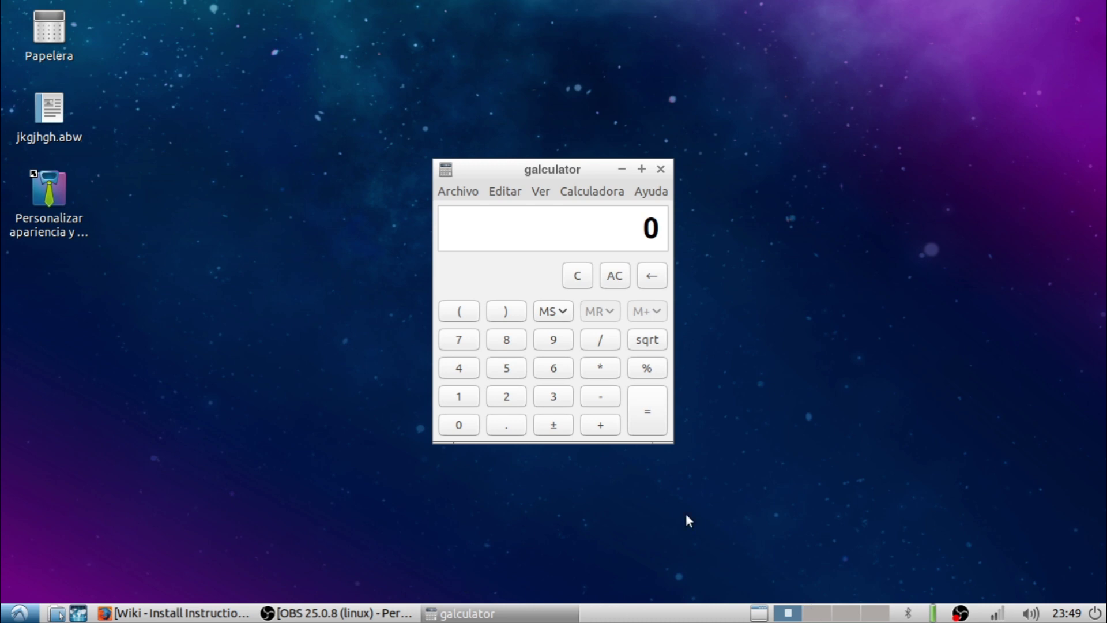
Restore the Firefox window with the OBS install instructions and move it from the first virtual desktop to the fourth
left_click(820, 613)
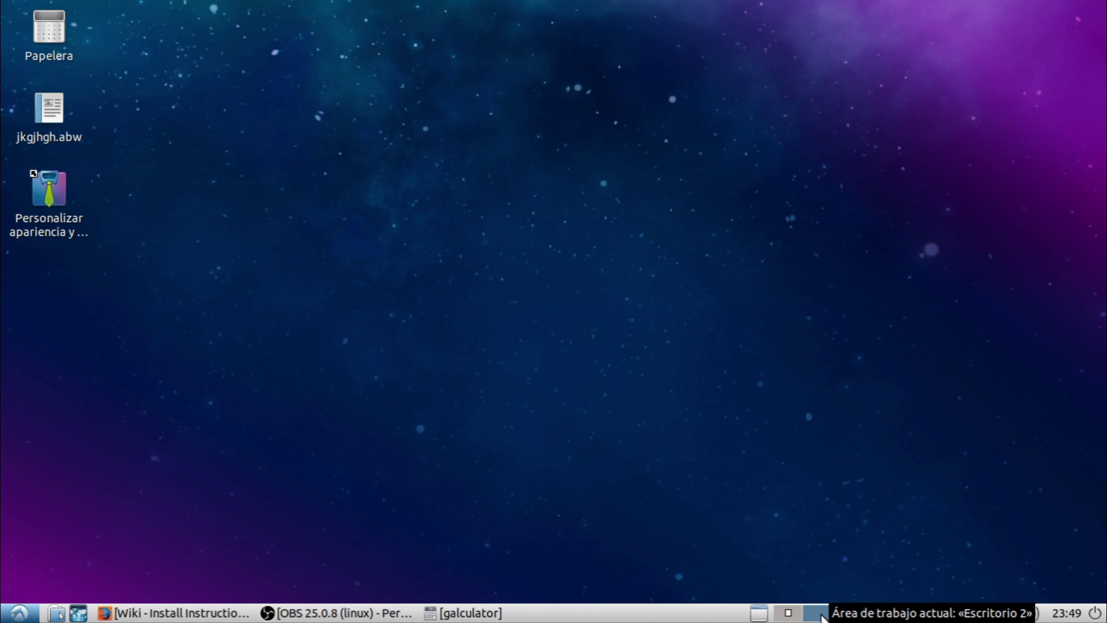
left_click(213, 615)
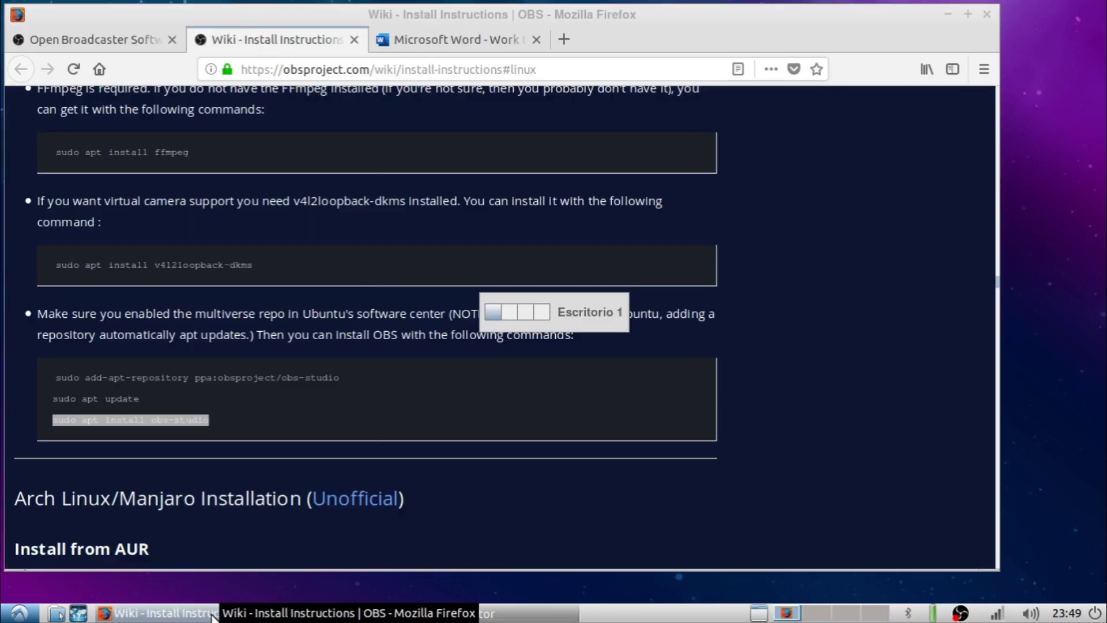
left_click(824, 613)
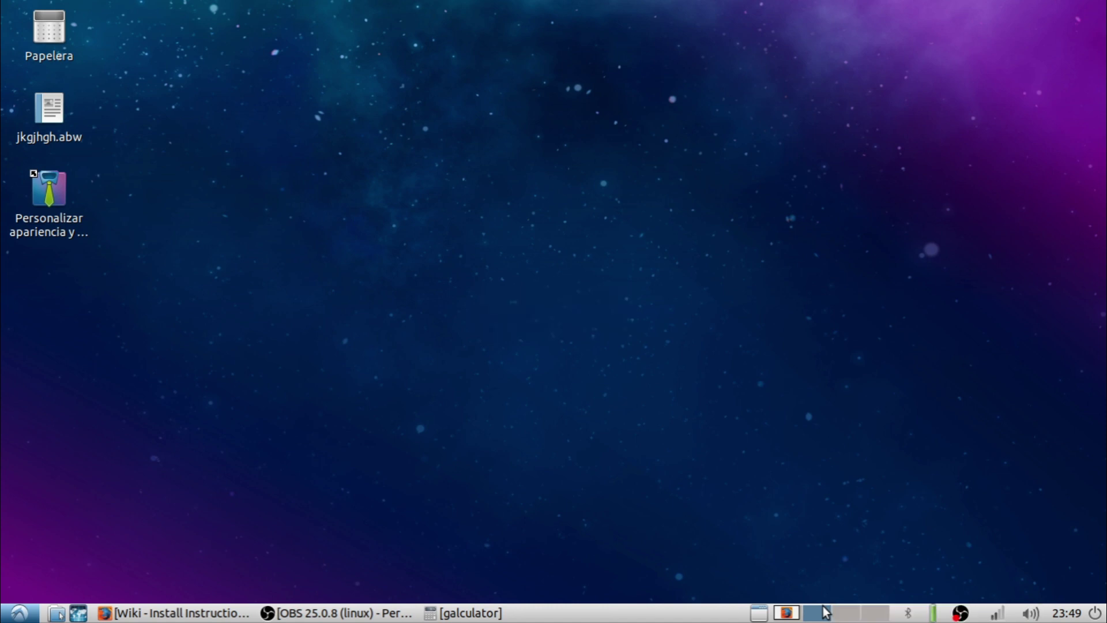
left_click(228, 613)
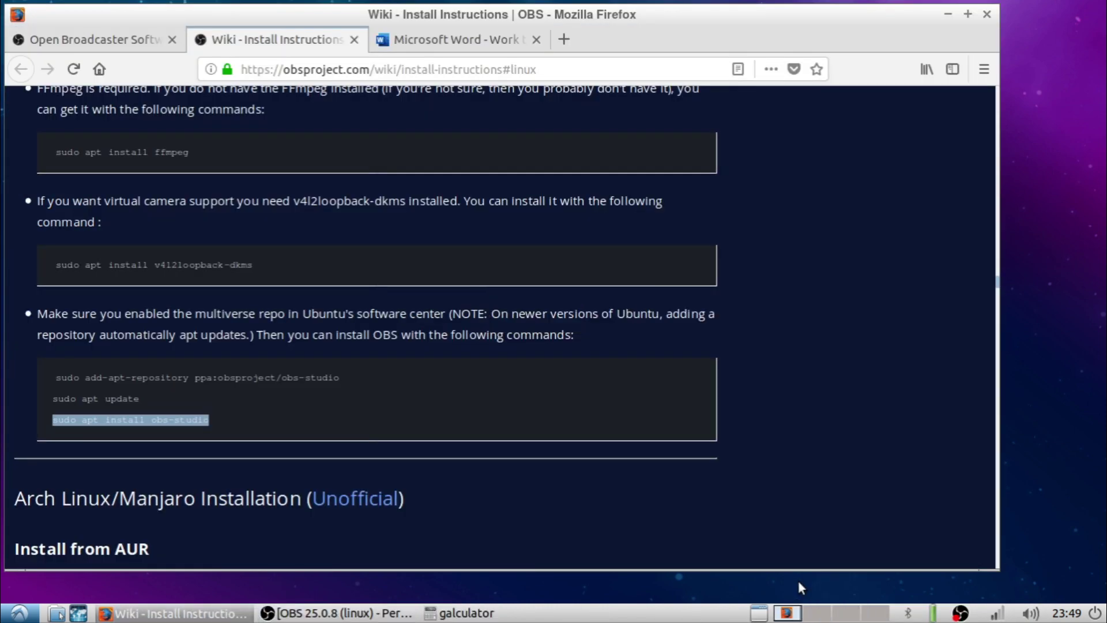
left_click_drag(792, 615, 872, 615)
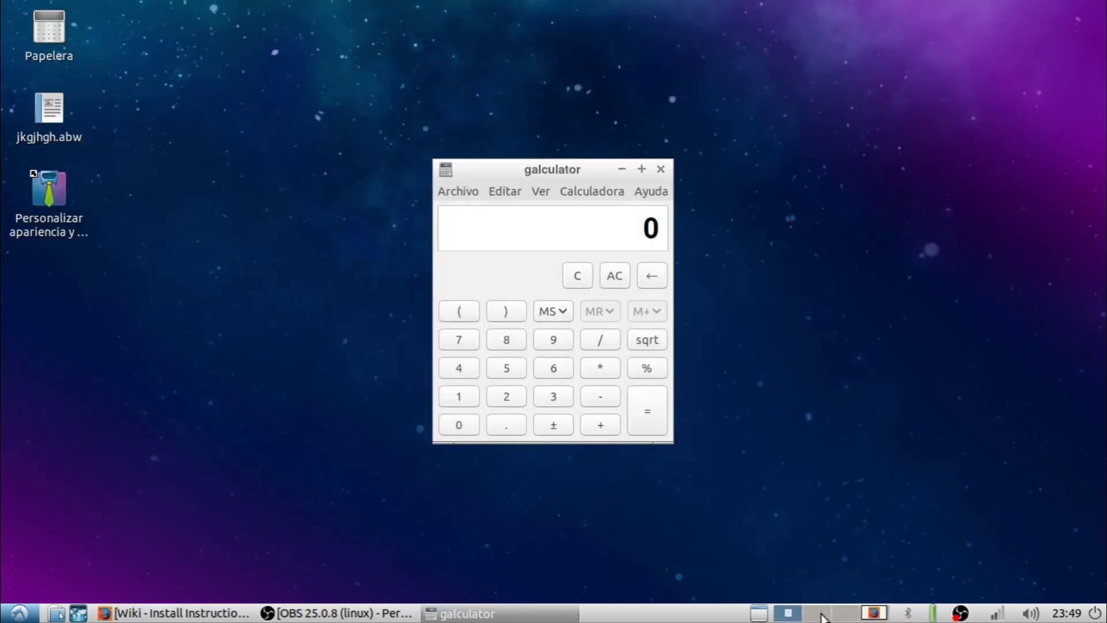
Restore the OBS window on the first virtual desktop and move it to the third
left_click(823, 615)
left_click(789, 614)
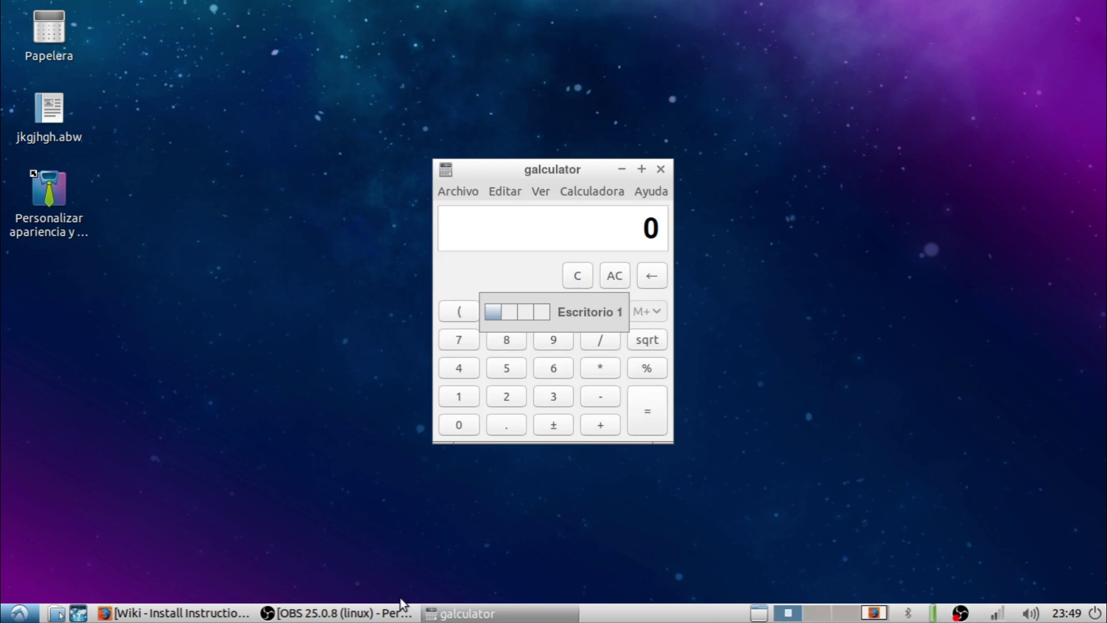
left_click(328, 613)
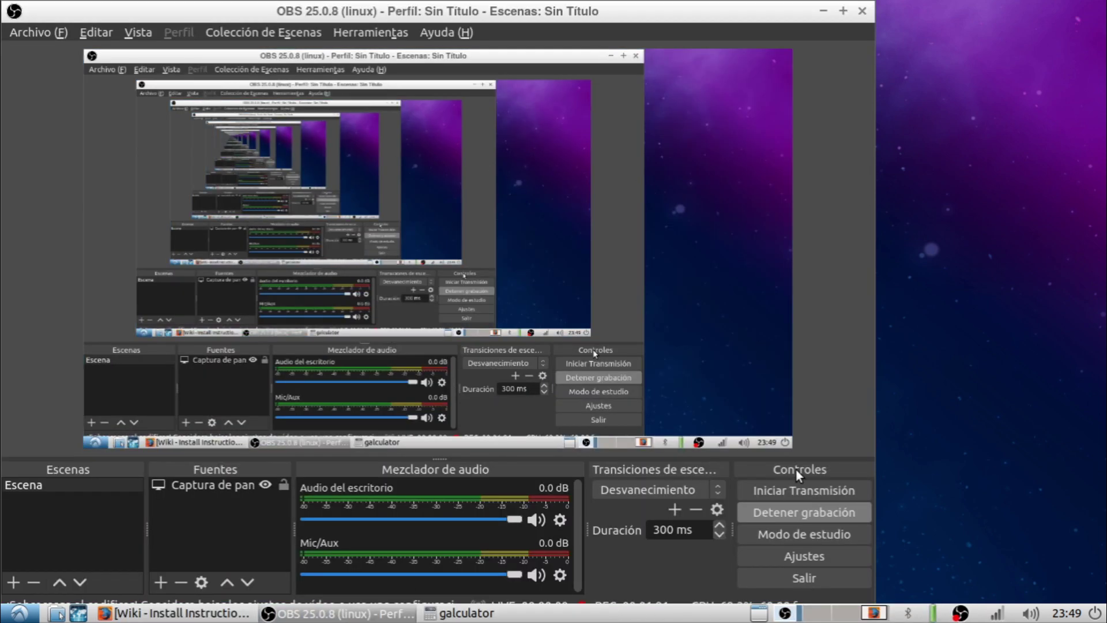
right_click(833, 615)
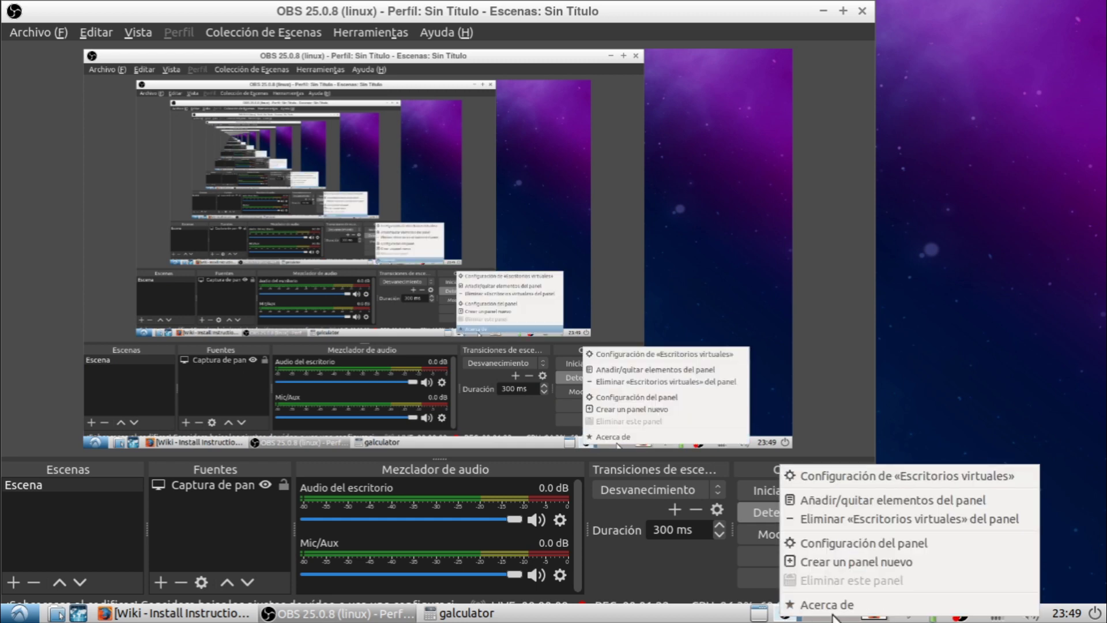
key("Escape")
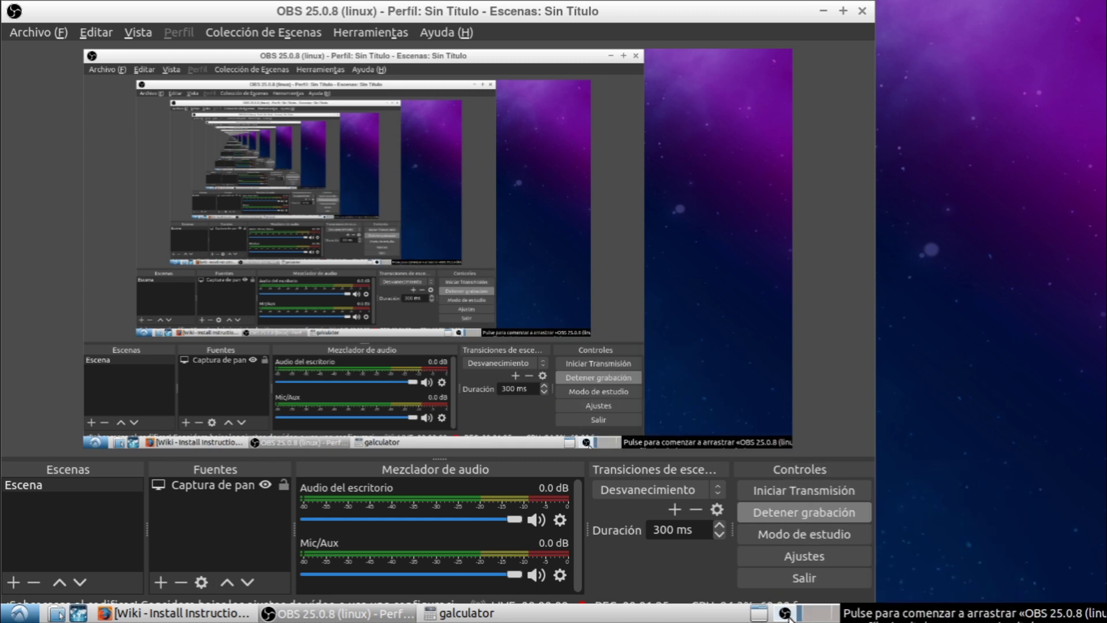
scroll(860, 617, "down", 1)
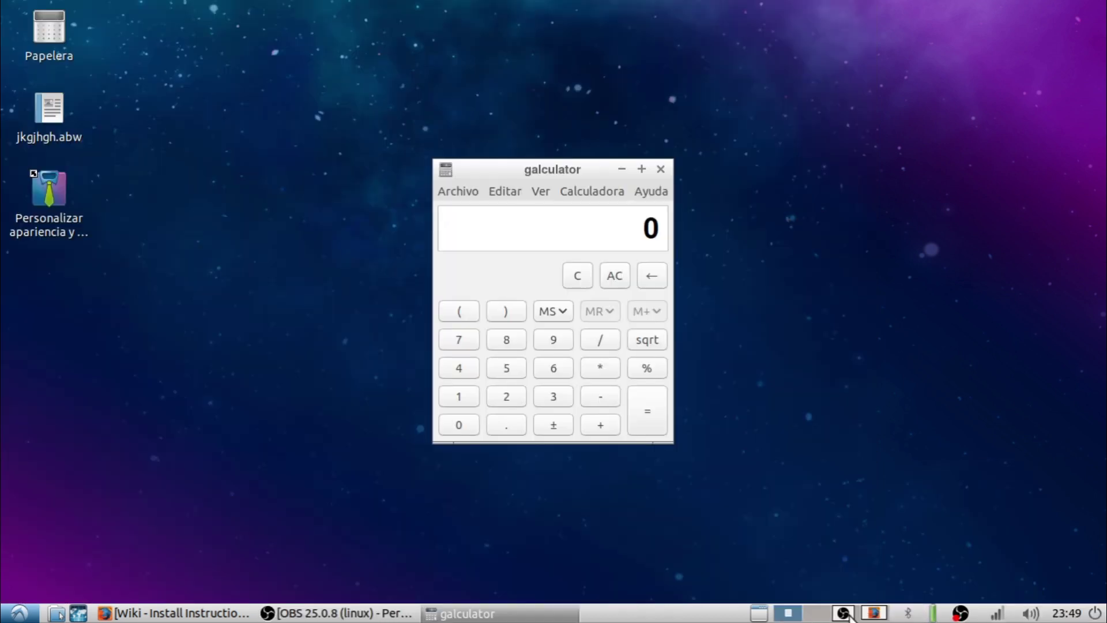
Switch through all four virtual desktops to view the window on each, and return to Escritorio 1
scroll(859, 617, "down", 1)
scroll(859, 616, "up", 2)
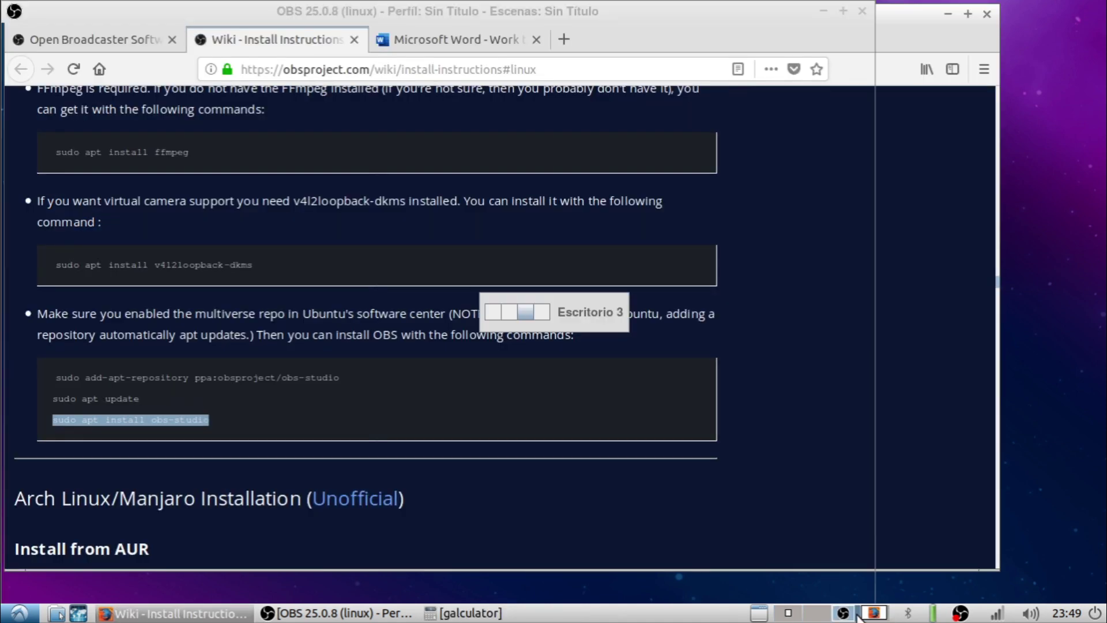
left_click(792, 616)
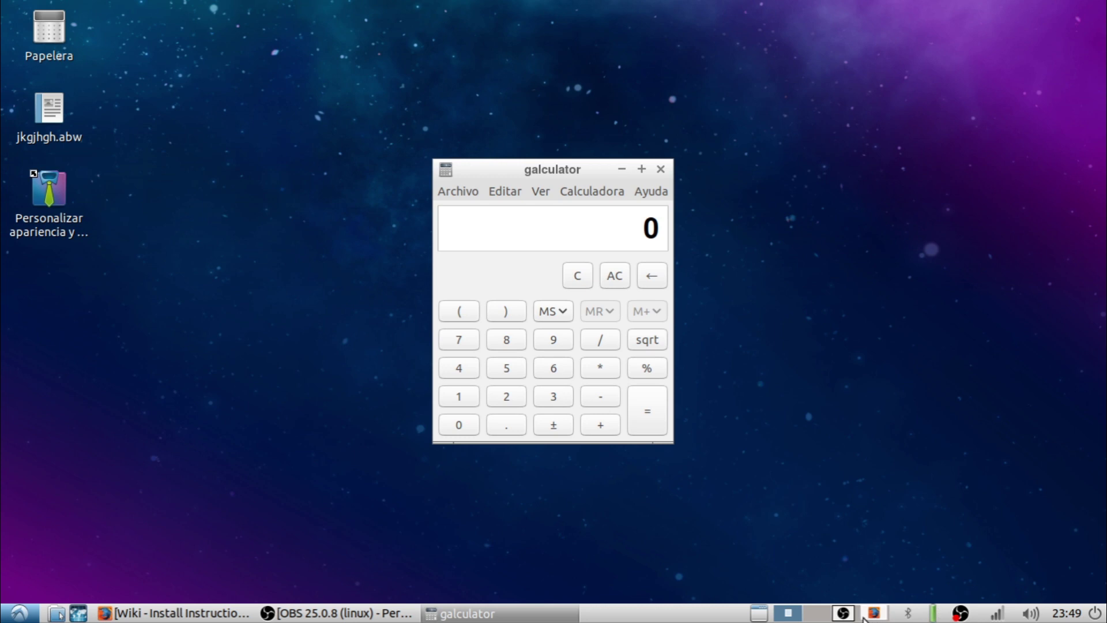
left_click(825, 614)
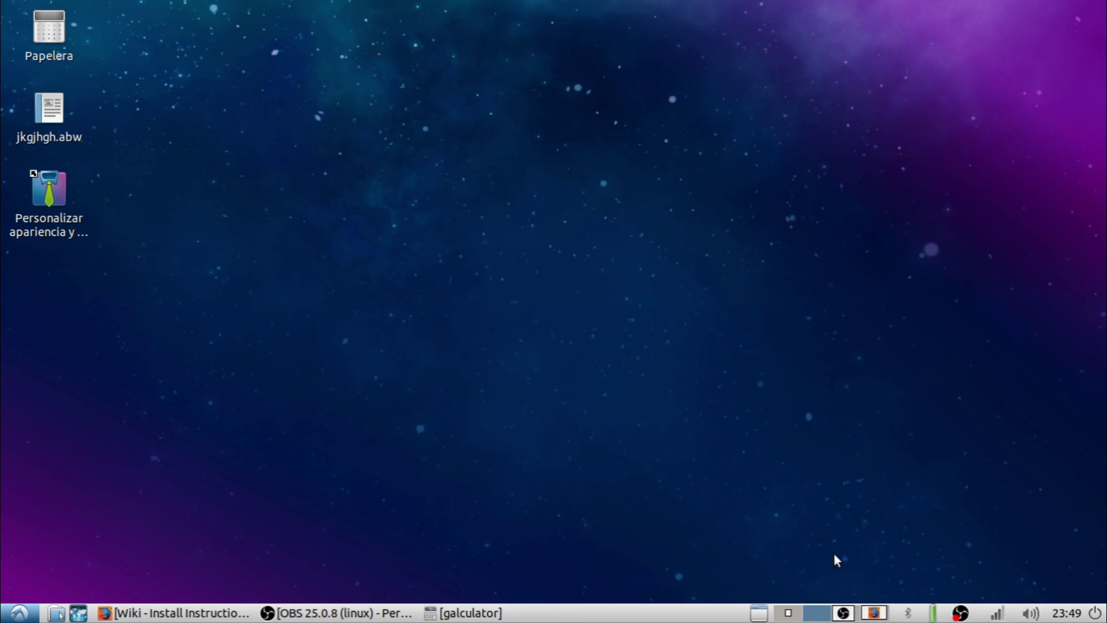
left_click(843, 613)
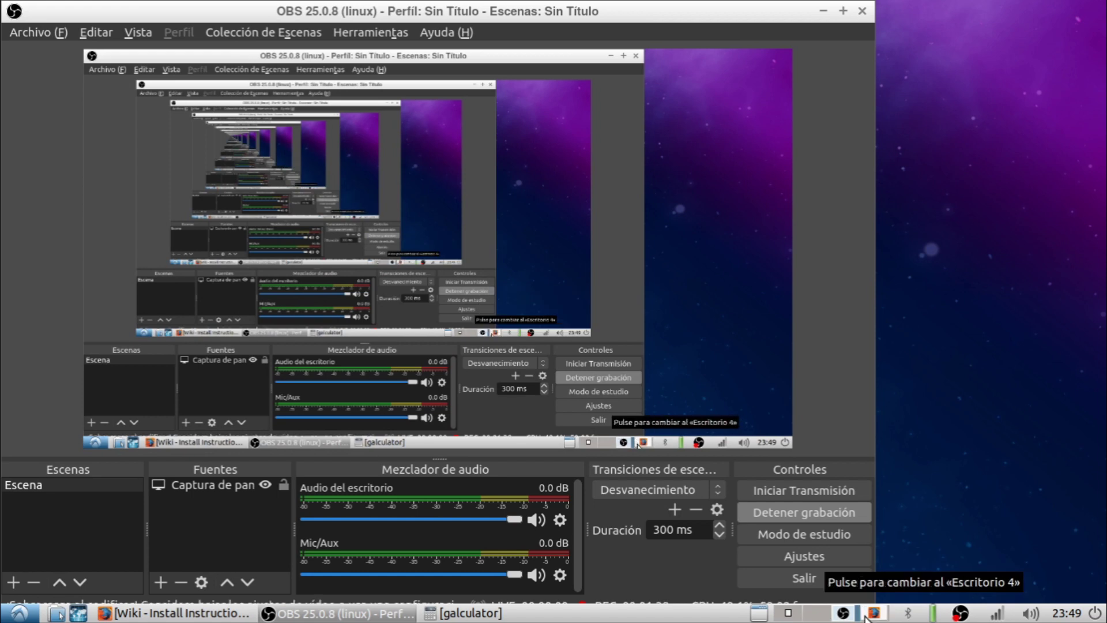
left_click(874, 614)
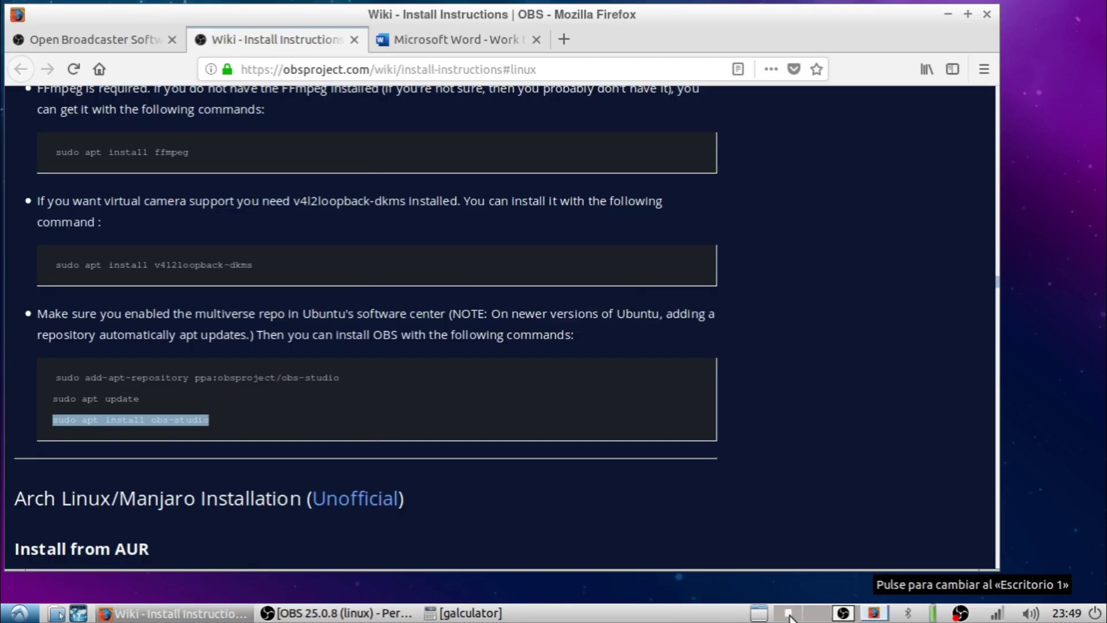
left_click(788, 615)
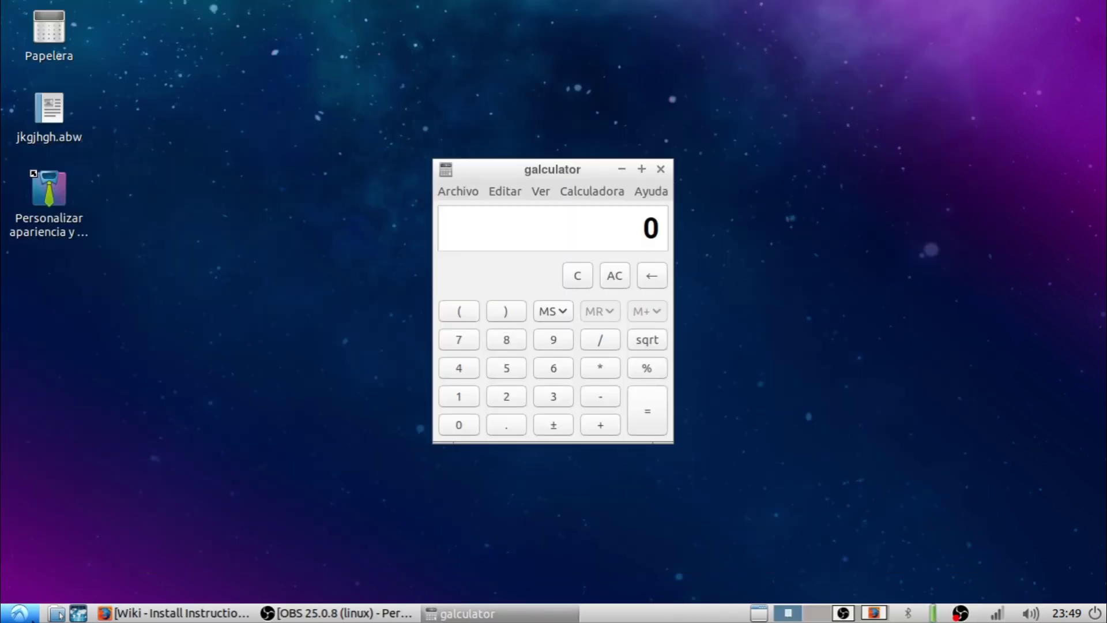
Open AbiWord and write "hola suscribanse" in the blank document
left_click(20, 612)
mouse_move(96, 485)
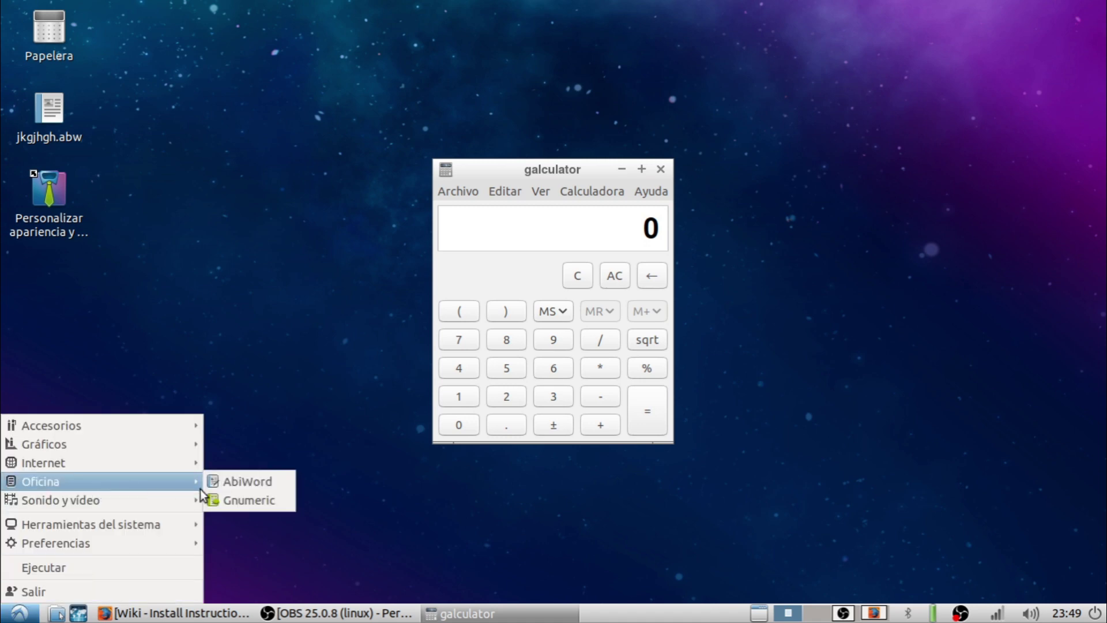
left_click(222, 487)
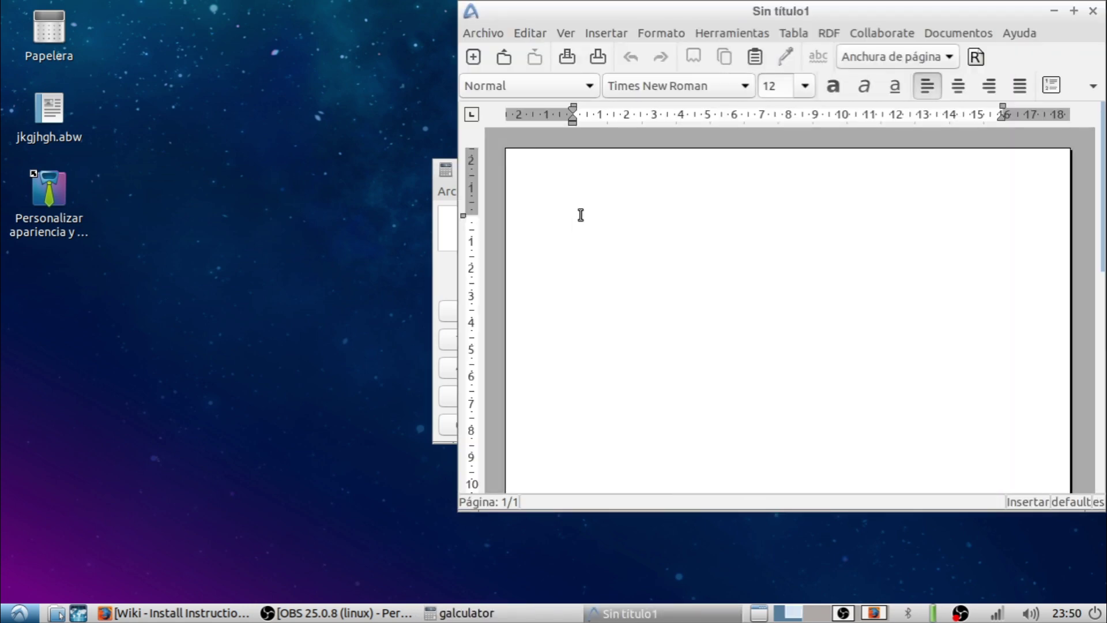
type("hola")
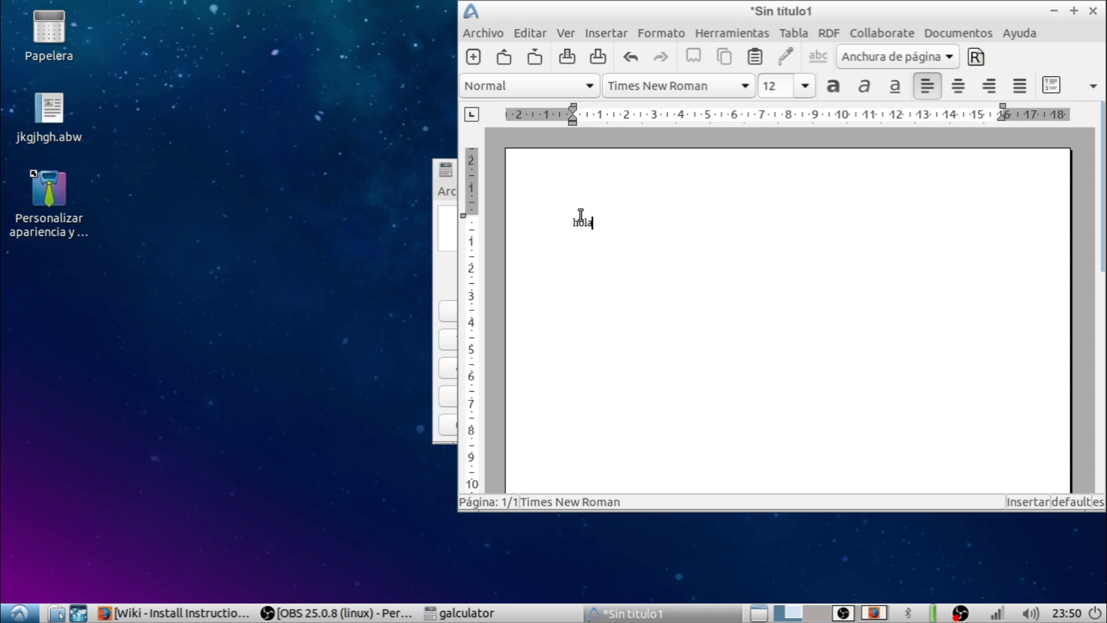
type(" suscriban")
key("BackSpace")
type("se")
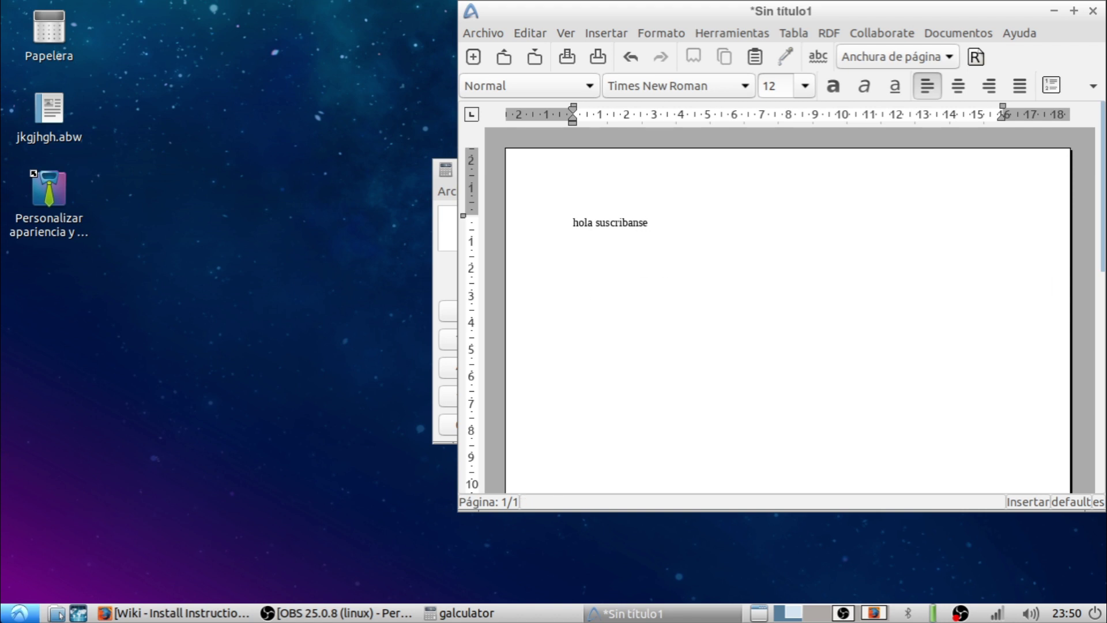
Open the Bluetooth manager (Administrador Bluetooth) from the system preferences
left_click(19, 612)
mouse_move(63, 550)
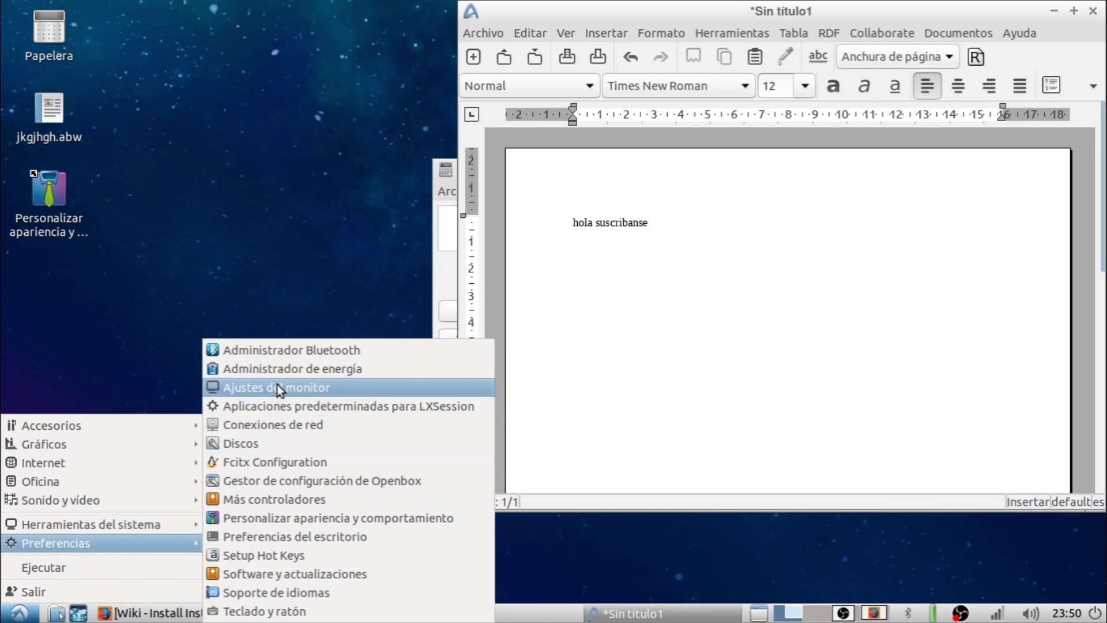
left_click(259, 353)
Open the power manager (Administrador de energía) from the system preferences
left_click(19, 612)
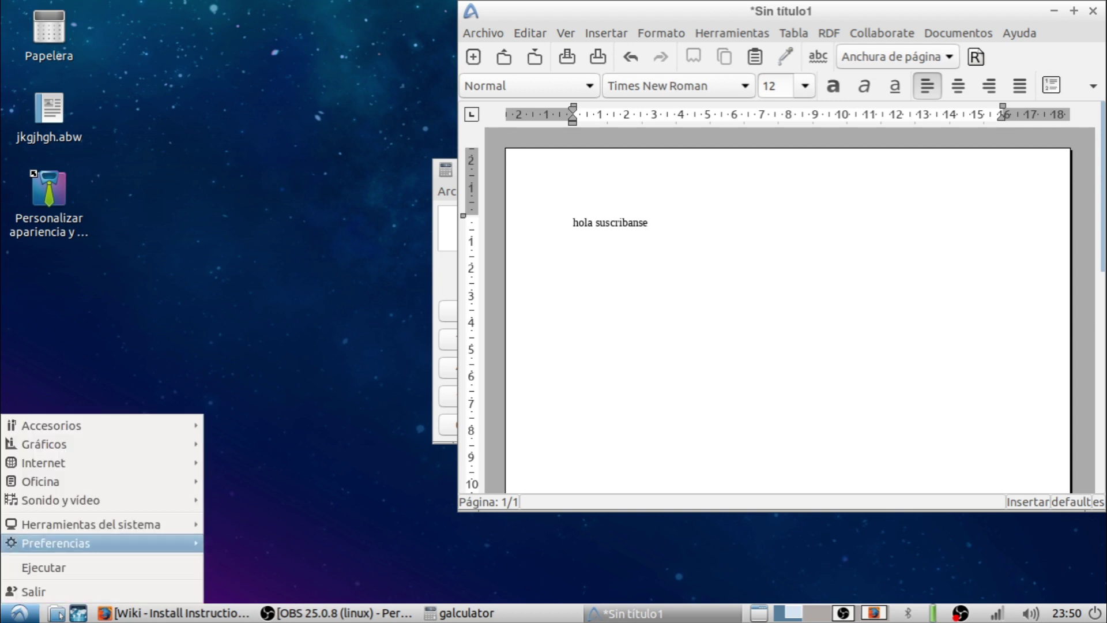
mouse_move(63, 542)
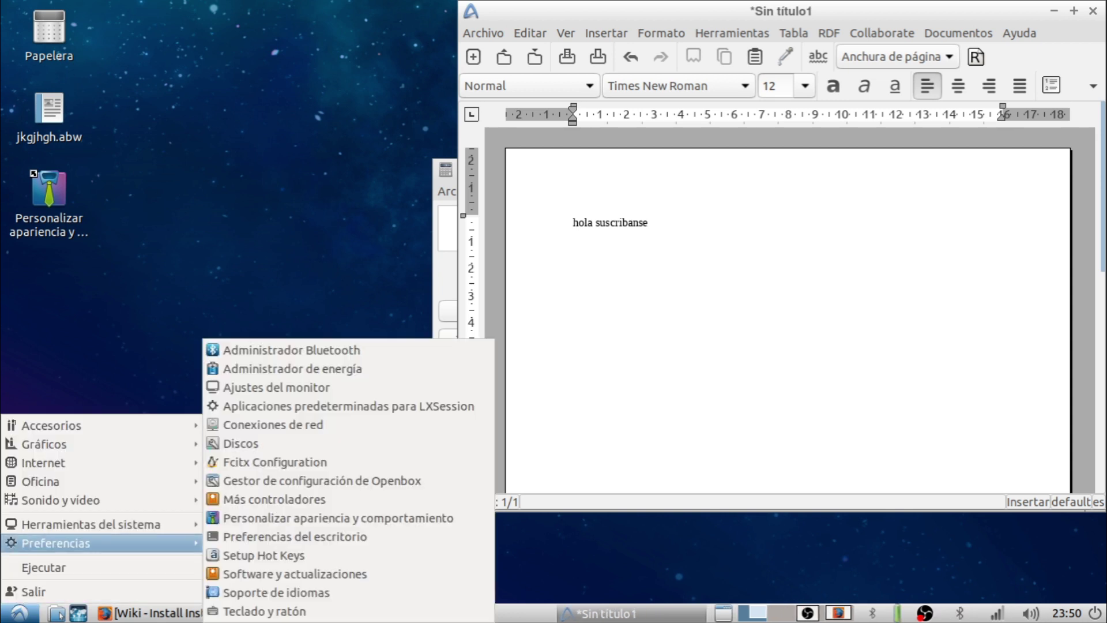
left_click(320, 369)
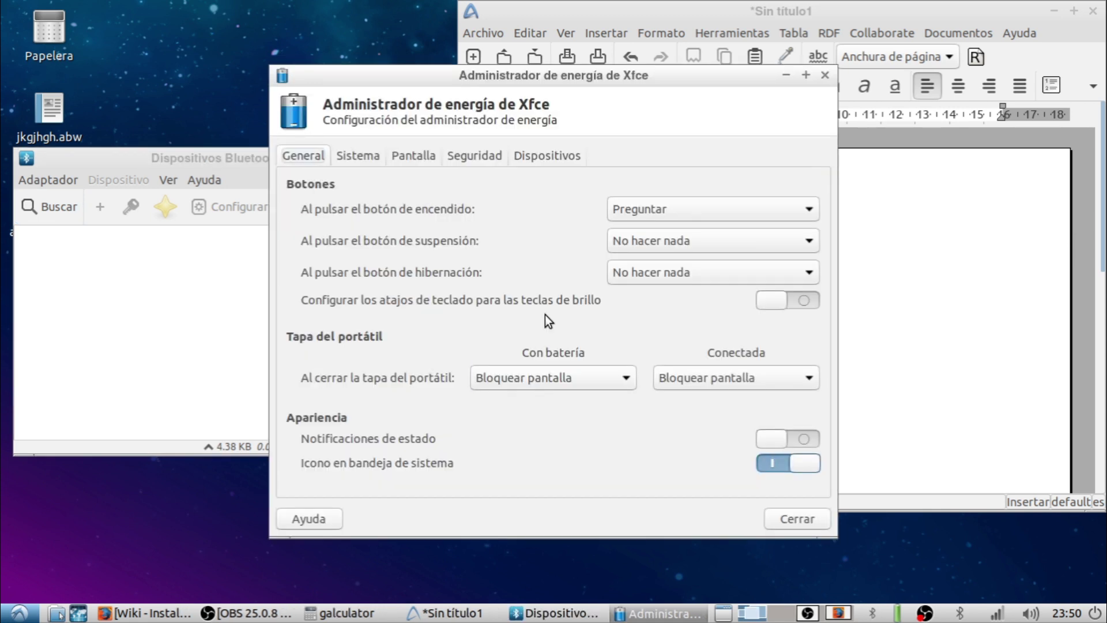
Open the task manager (Gestor de tareas) maximized to examine the running processes, and minimize it along with the power manager
left_click(19, 612)
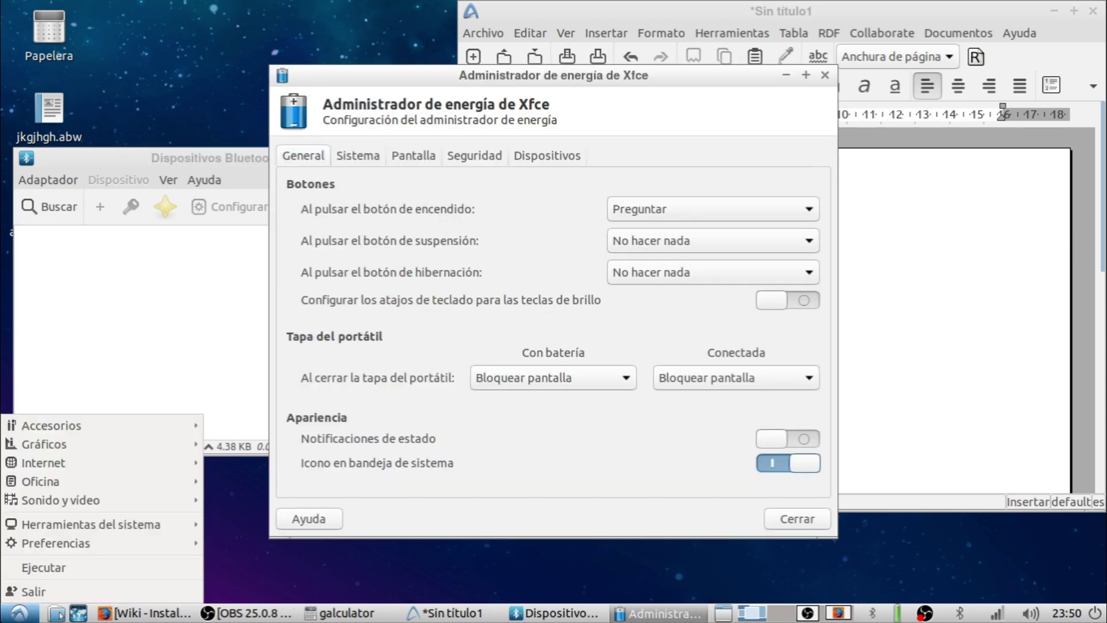
mouse_move(109, 527)
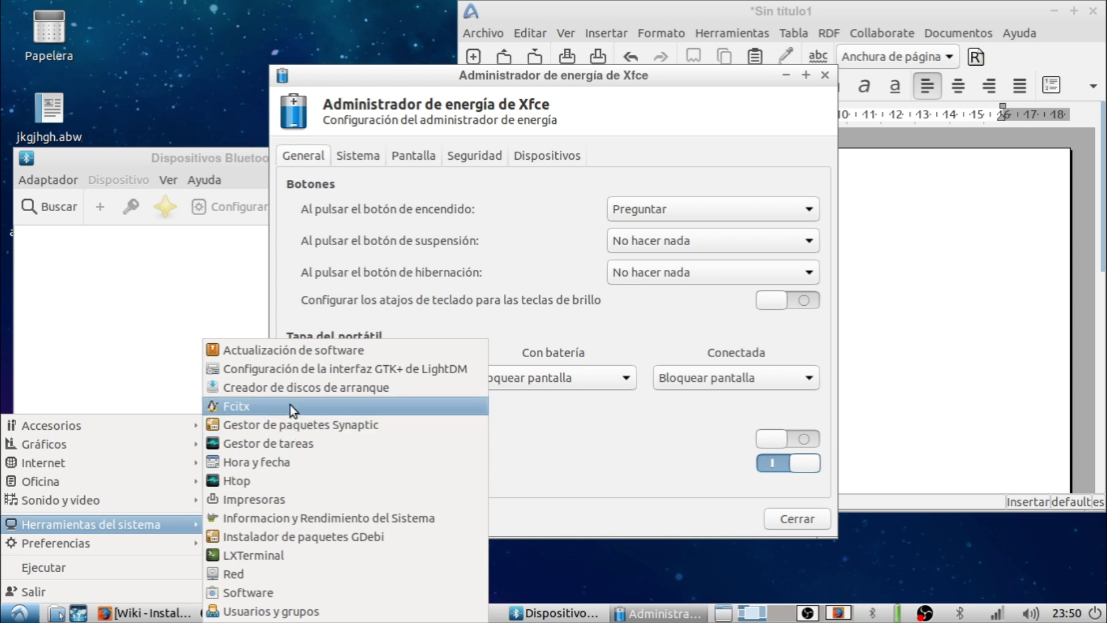
left_click(264, 445)
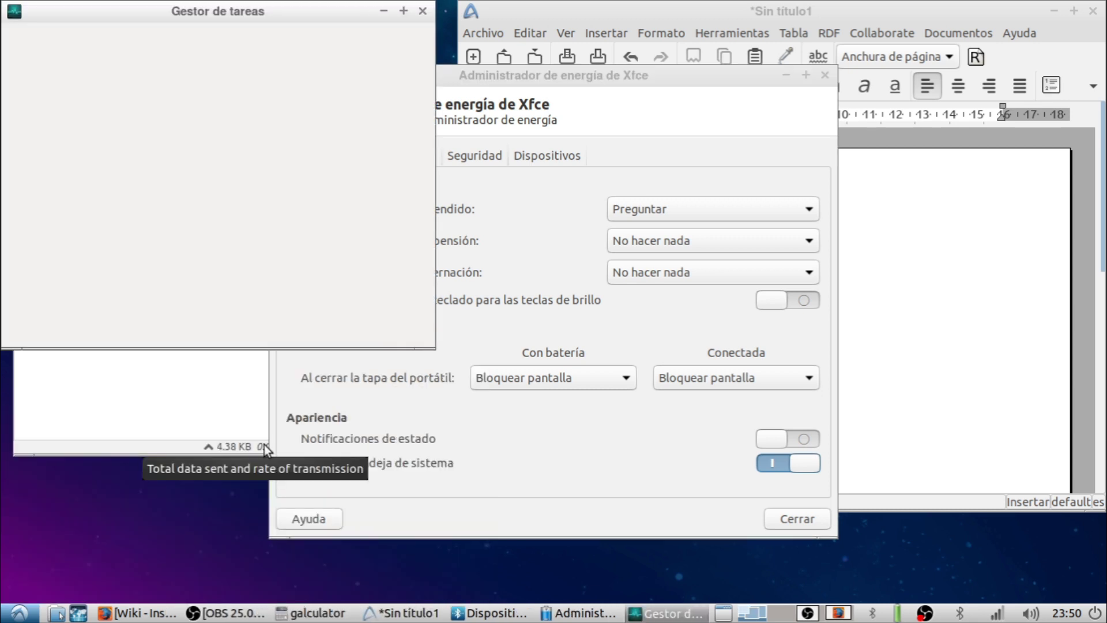
left_click(404, 12)
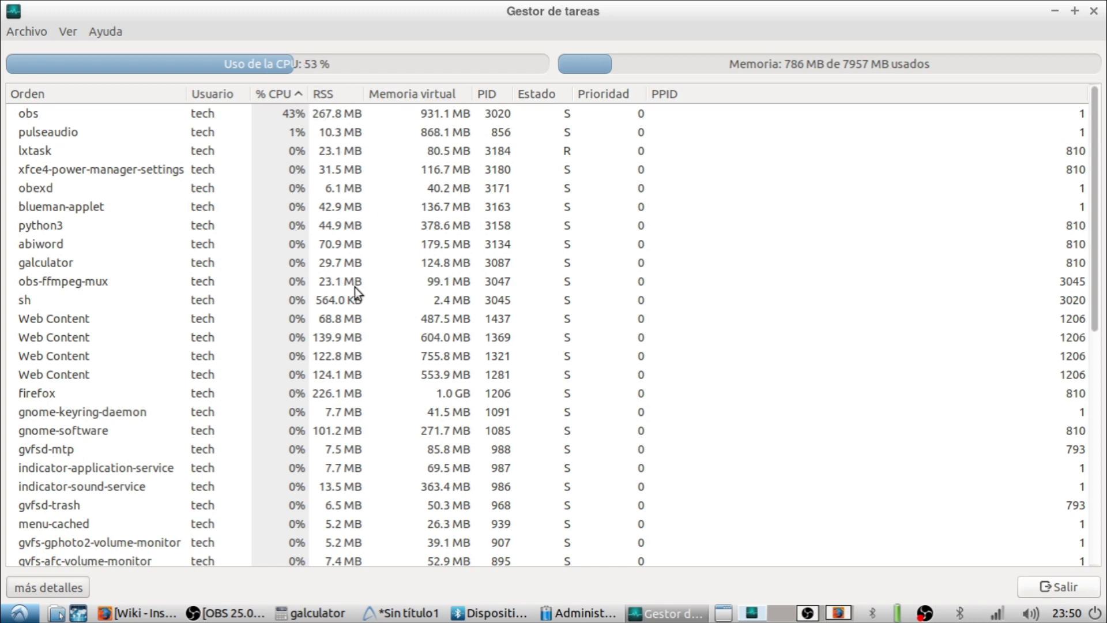
scroll(371, 389, "down", 5)
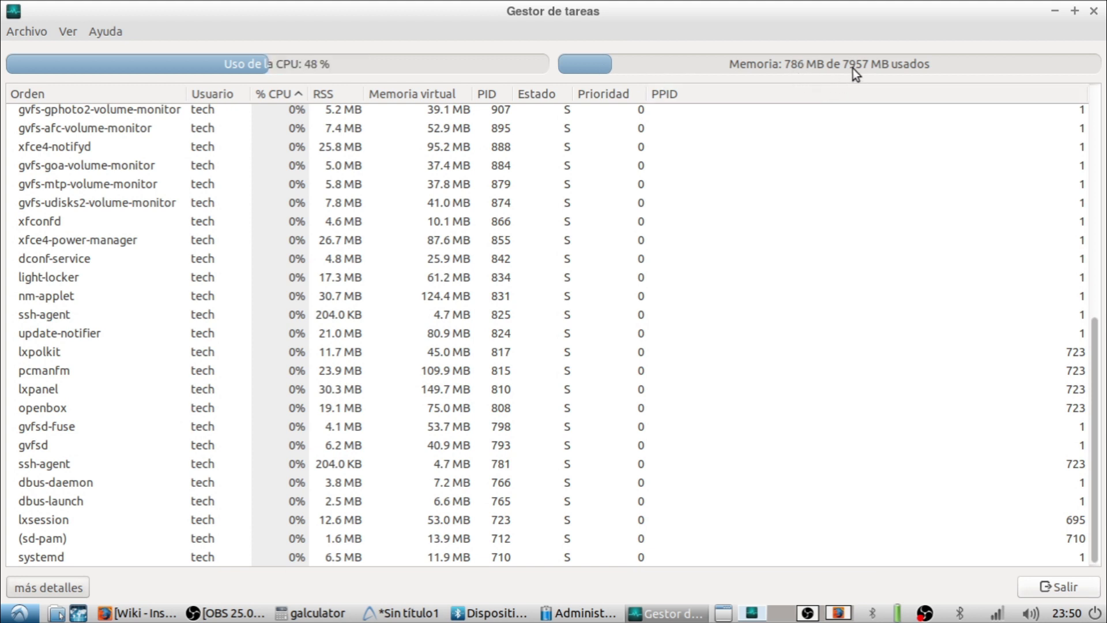
left_click(1056, 12)
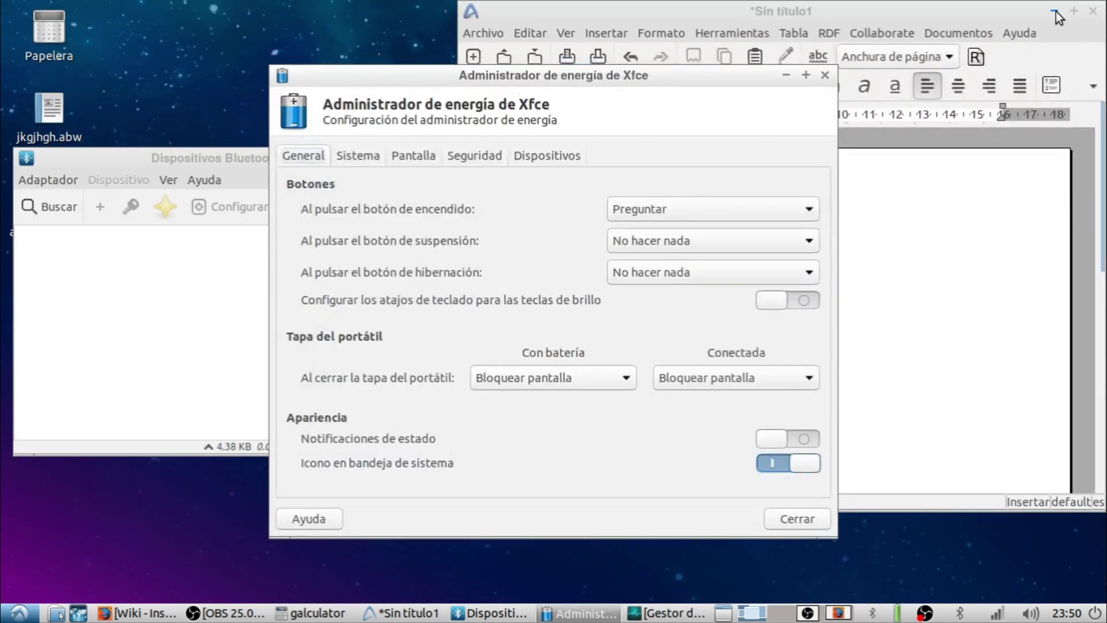
left_click(783, 77)
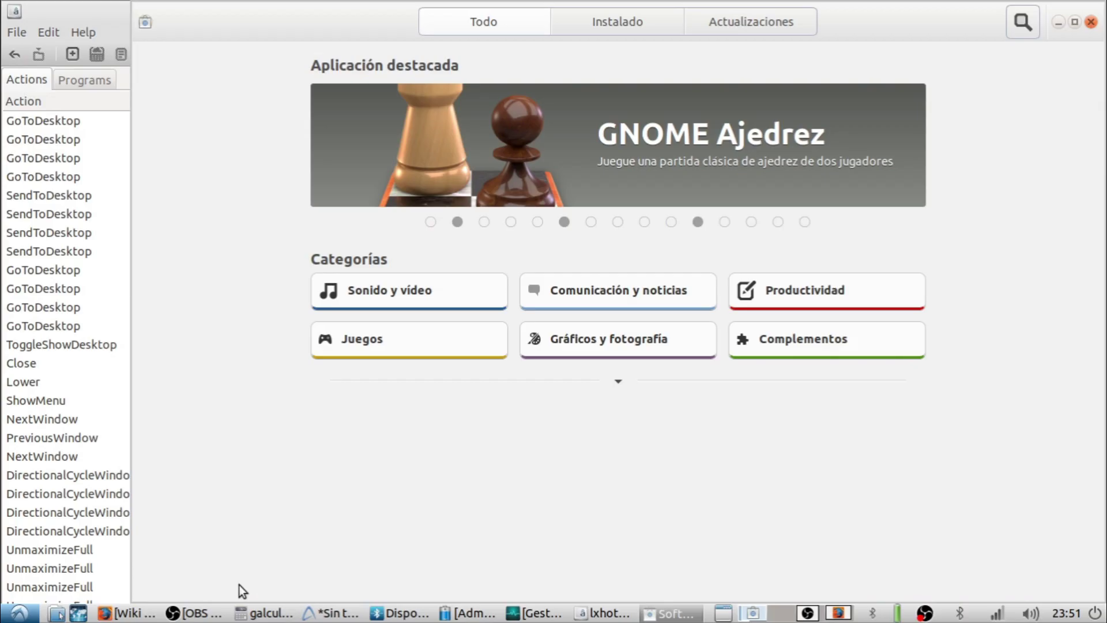
Browse the Sonido y vídeo category, view the BetaRadio Tuner page, and close the software center
left_click(448, 283)
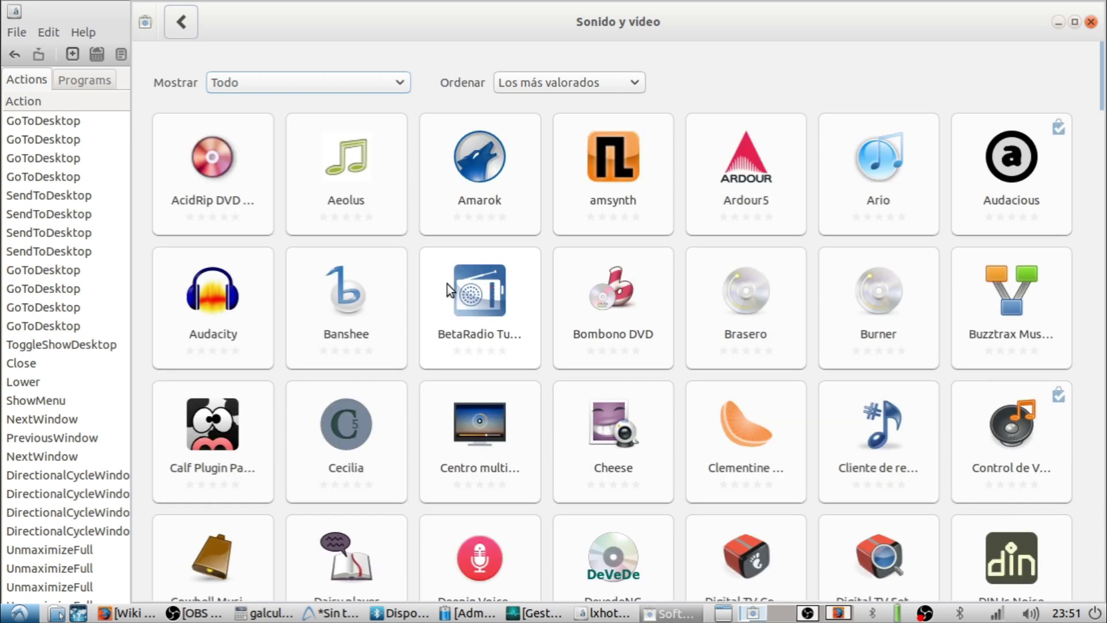
left_click(447, 284)
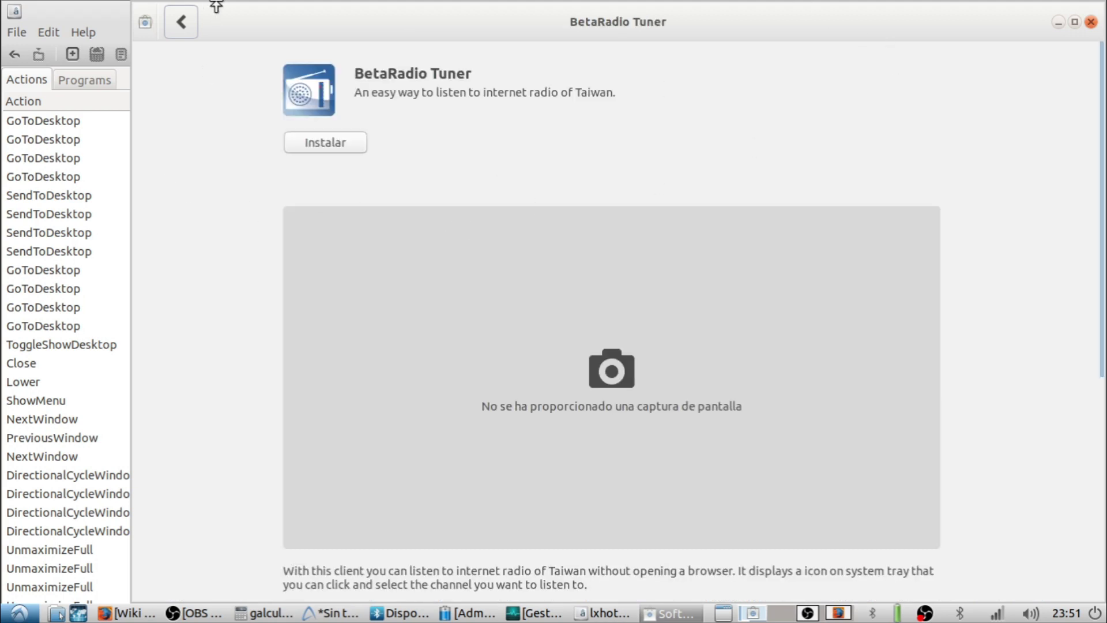
left_click(194, 8)
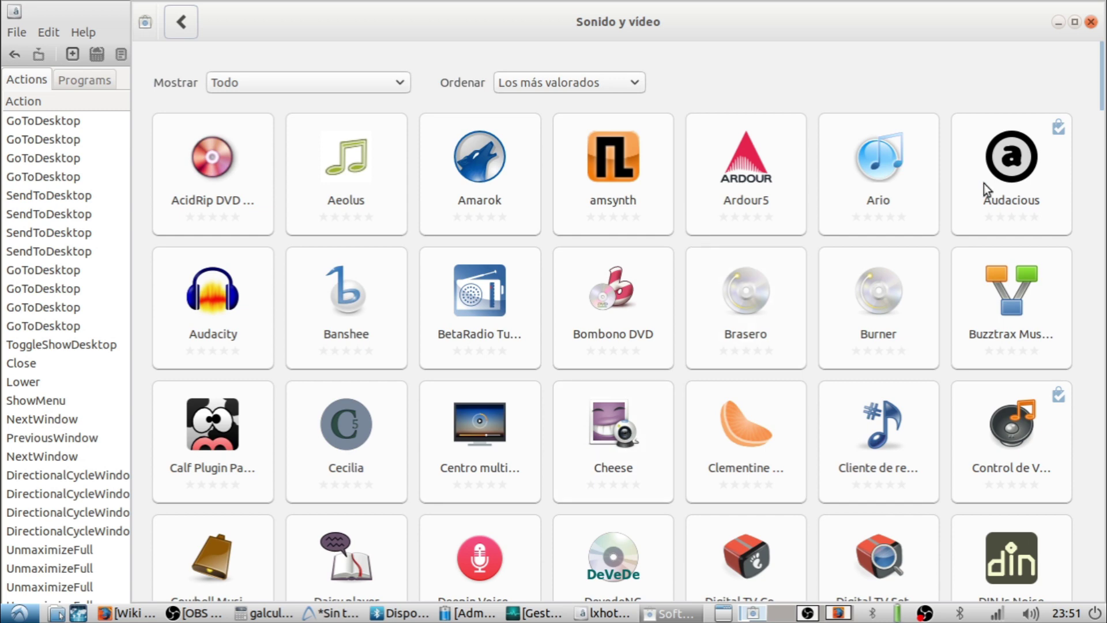
left_click(1092, 22)
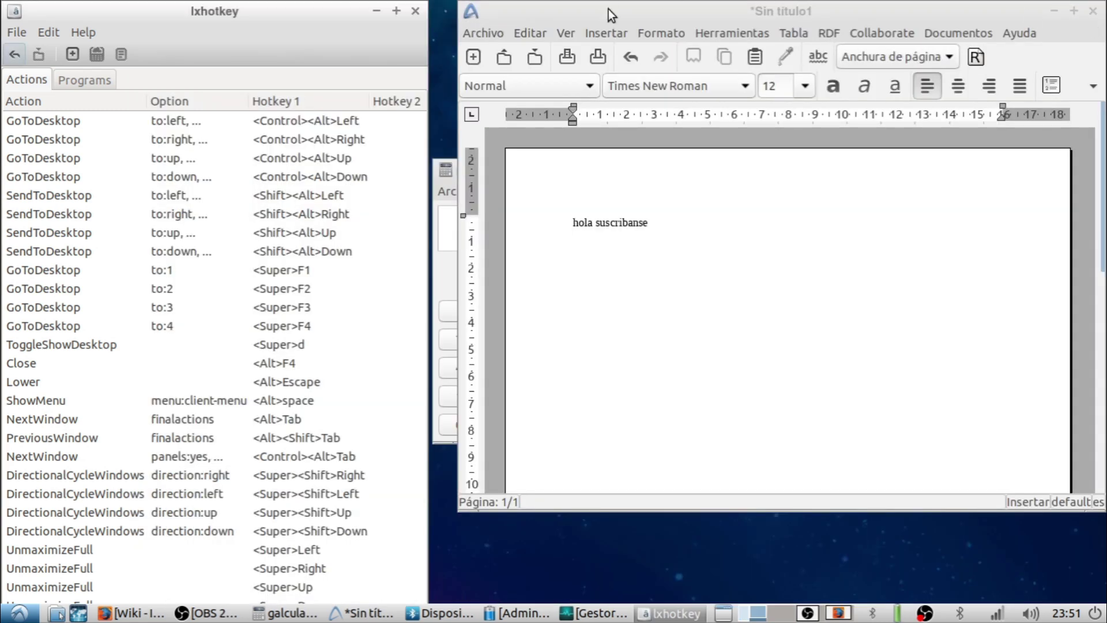
Close the lxhotkey, AbiWord, galculator and Bluetooth device windows, discarding the changes to the unsaved document
left_click(415, 11)
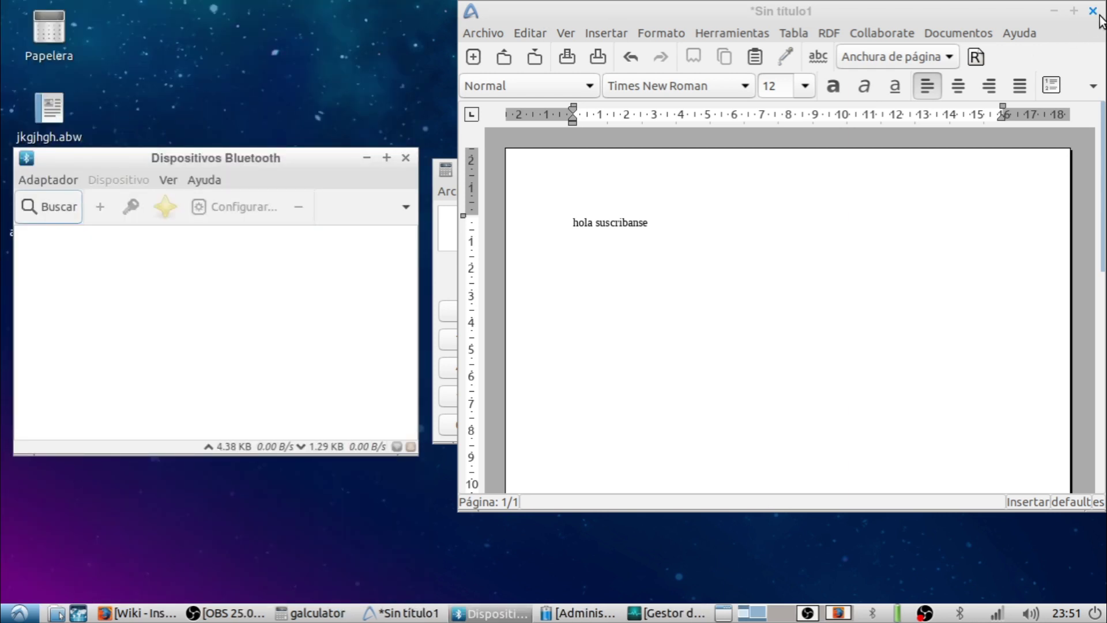
left_click(1092, 11)
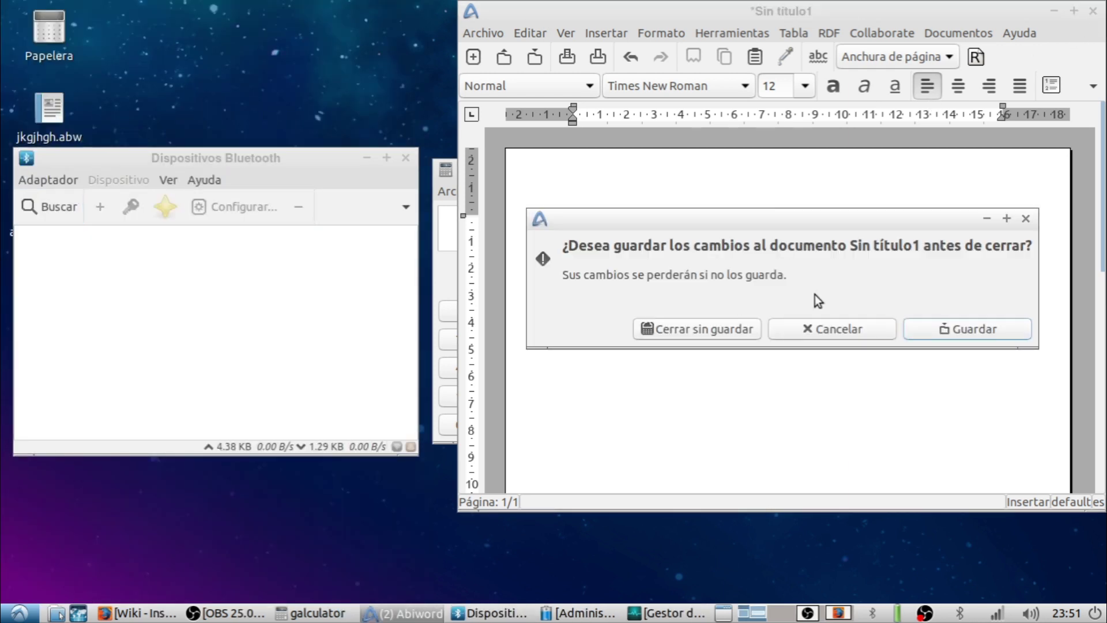
left_click(728, 329)
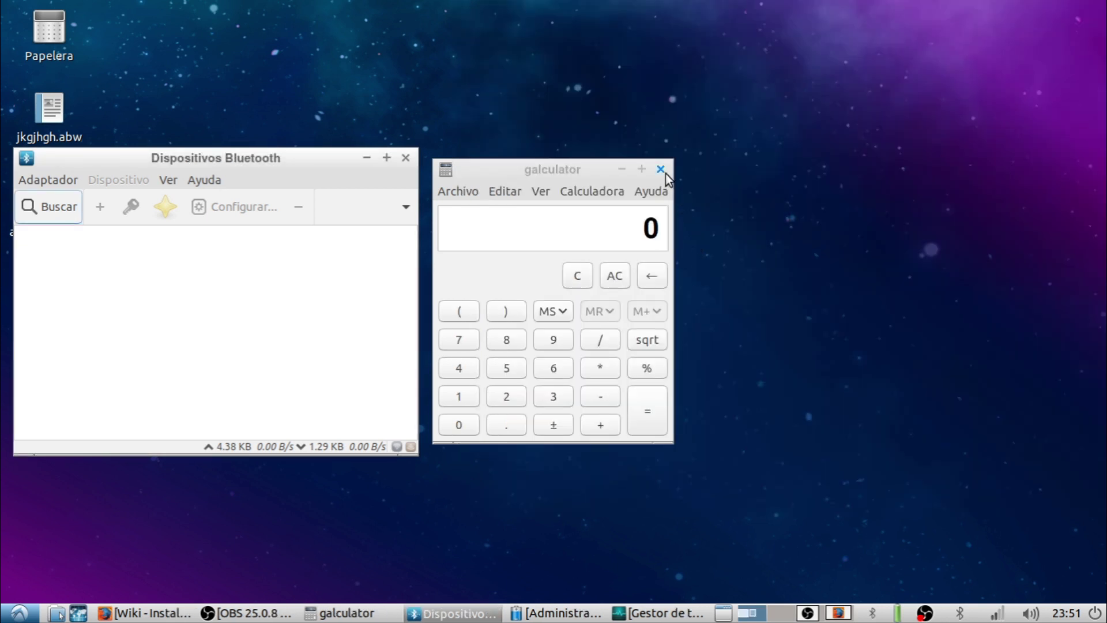
left_click(661, 169)
left_click(406, 159)
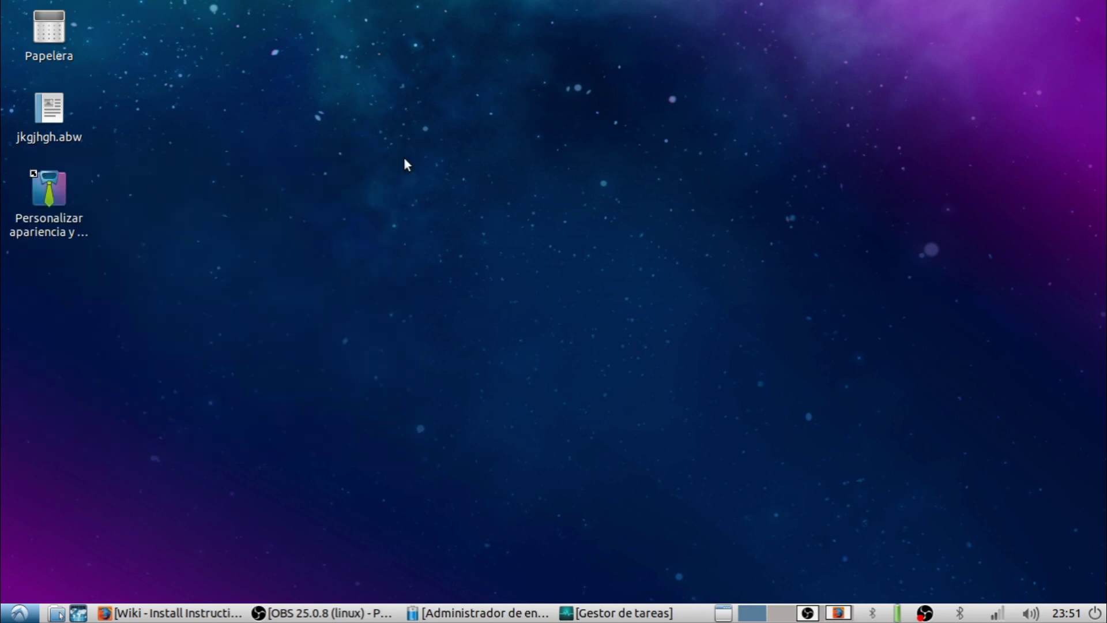
Open the desktop preferences and view the background colour chooser, leaving it without applying a colour
right_click(506, 226)
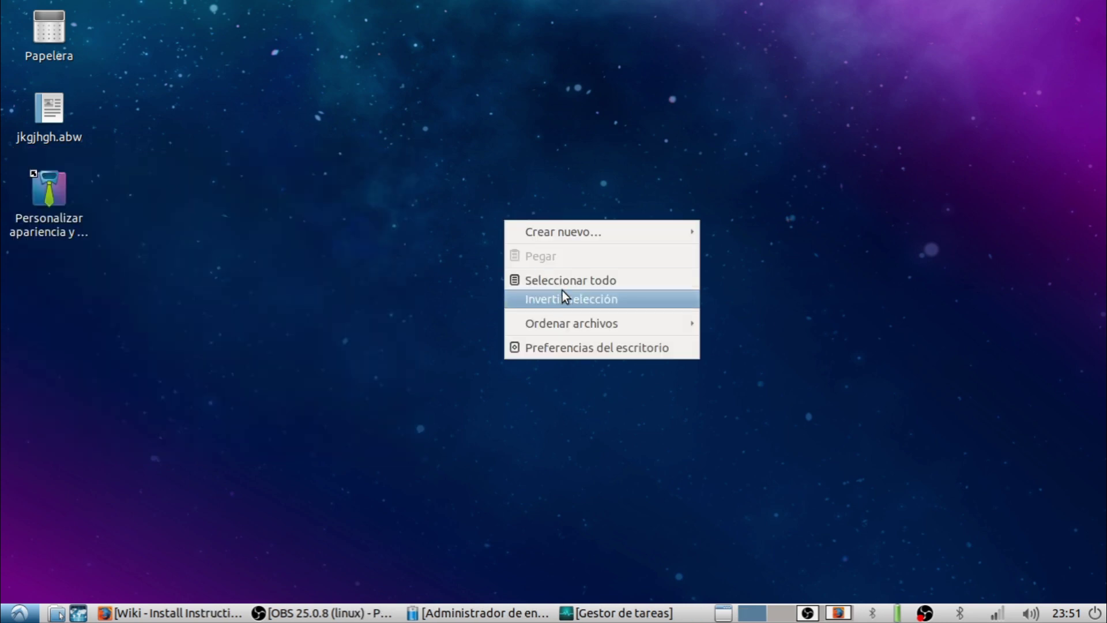
left_click(566, 344)
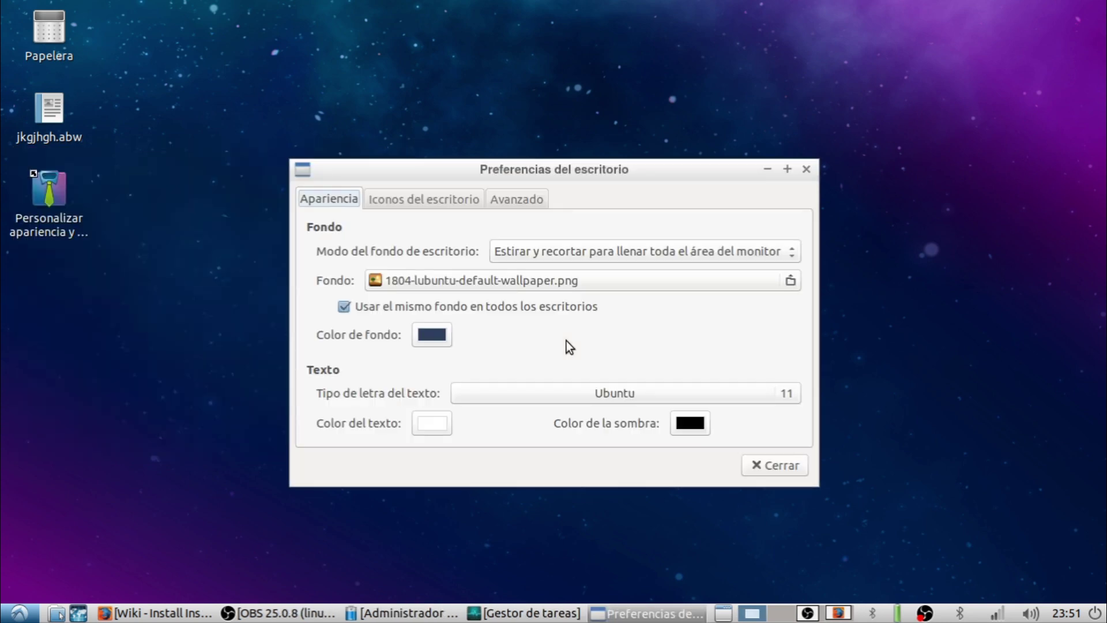
left_click(421, 336)
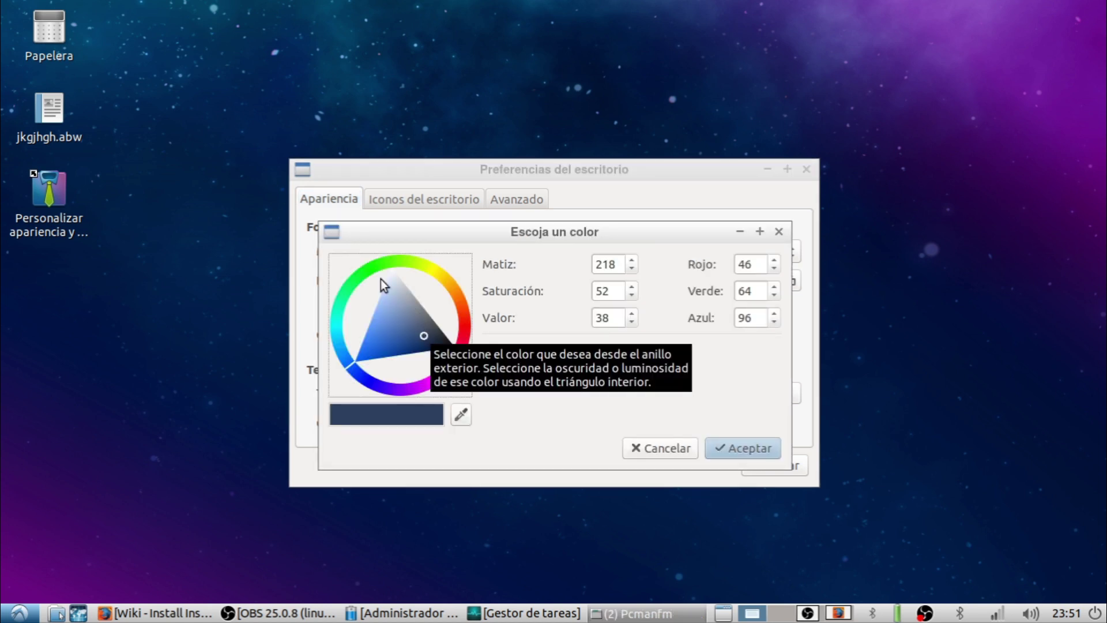
left_click(658, 445)
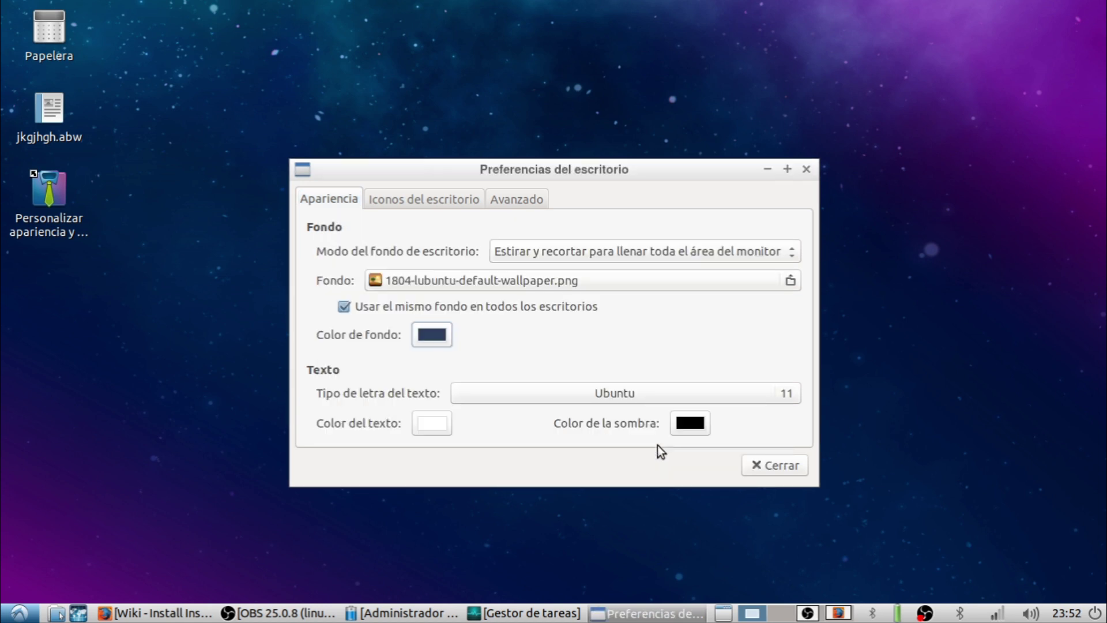
Preview the four bundled Lubuntu wallpapers without applying one, and close the desktop preferences
left_click(528, 280)
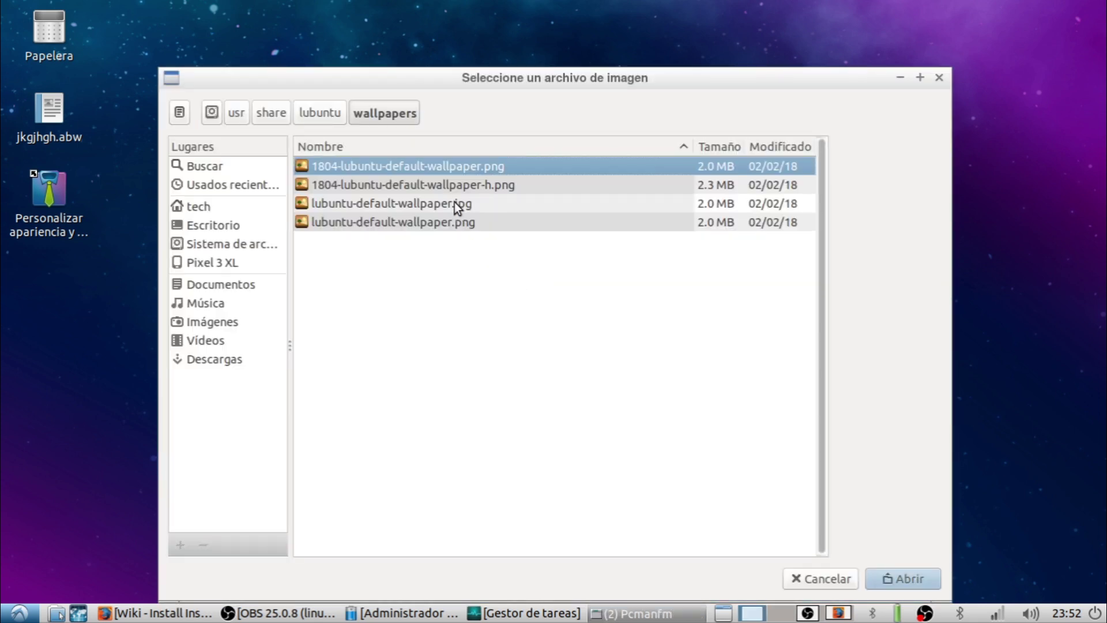
left_click(453, 203)
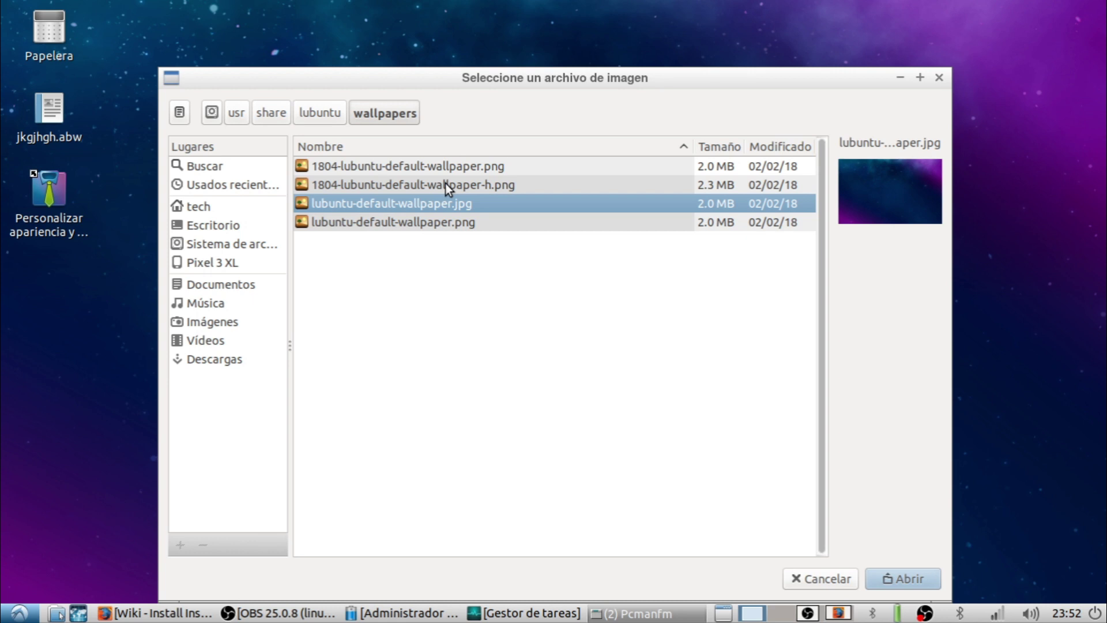
left_click(445, 185)
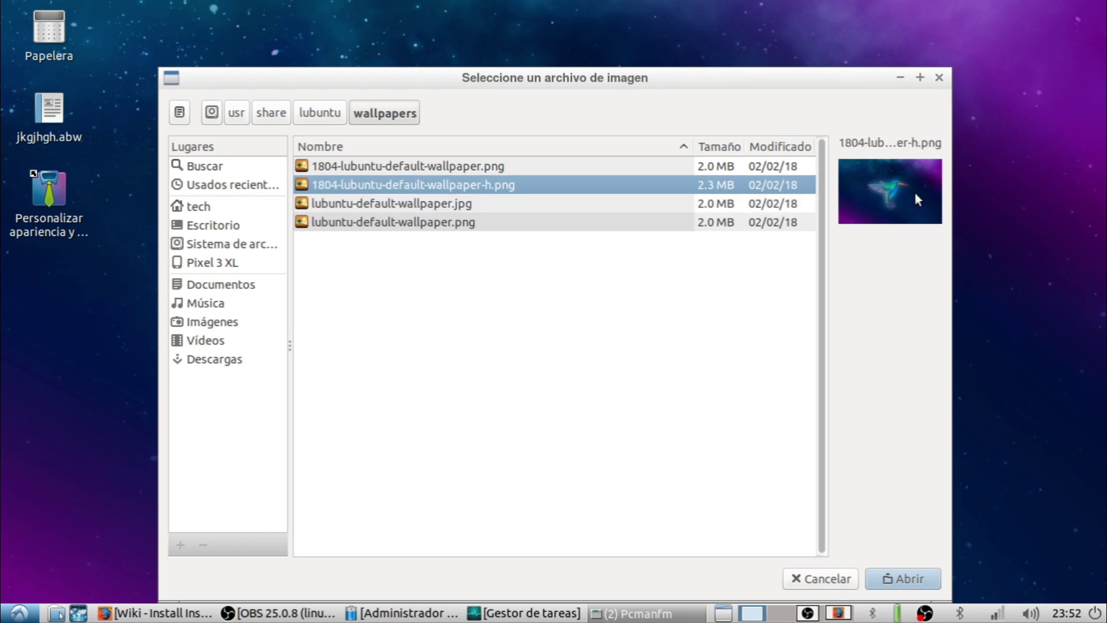
left_click(779, 166)
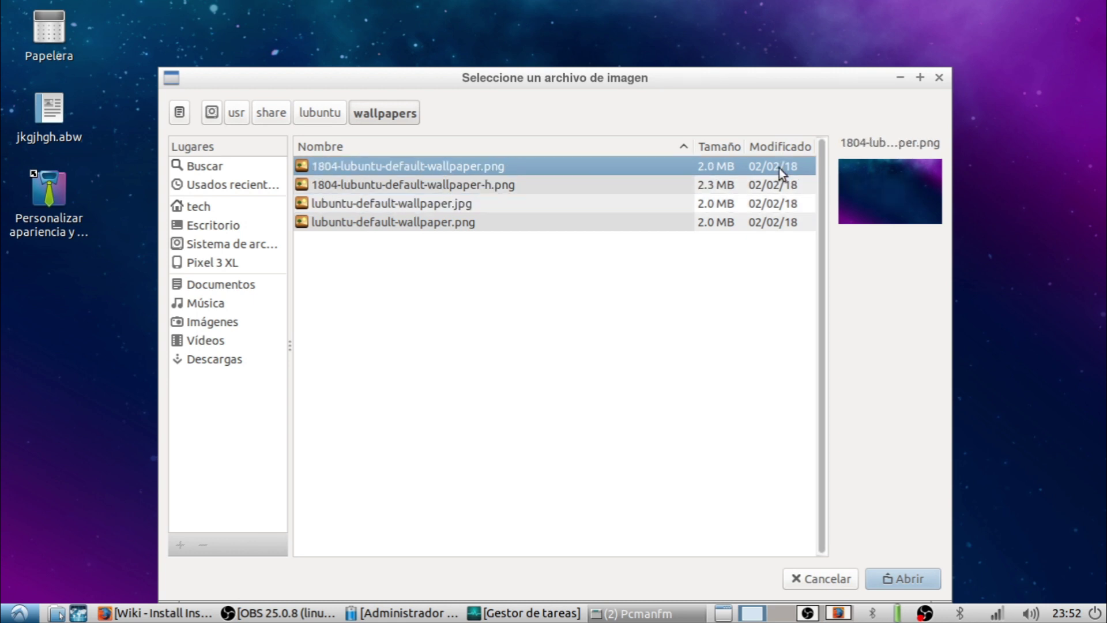
left_click(764, 184)
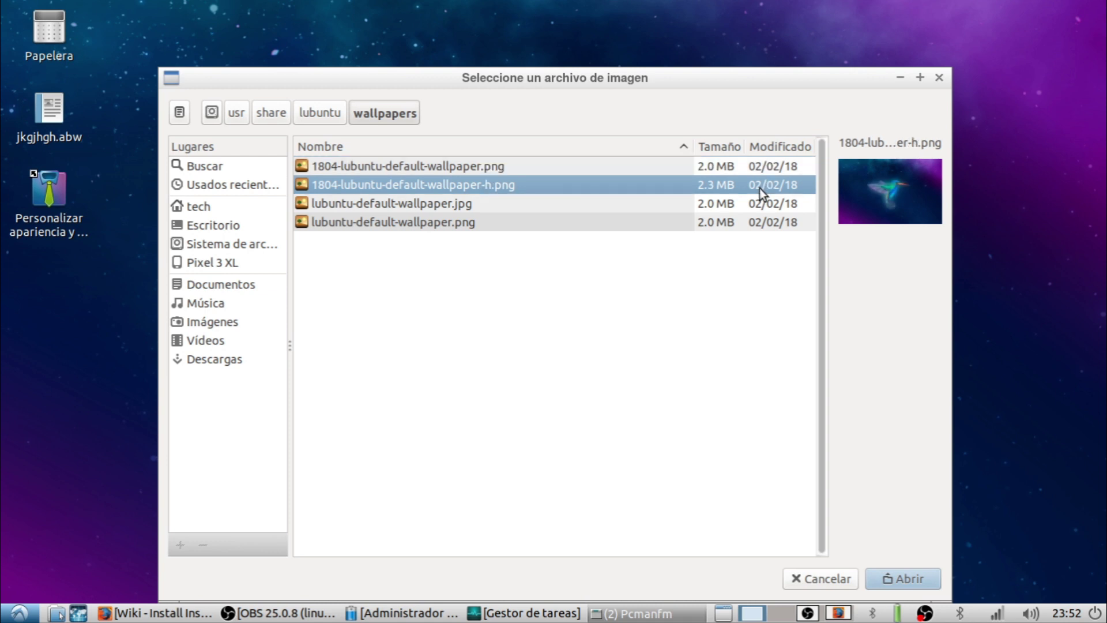
left_click(760, 208)
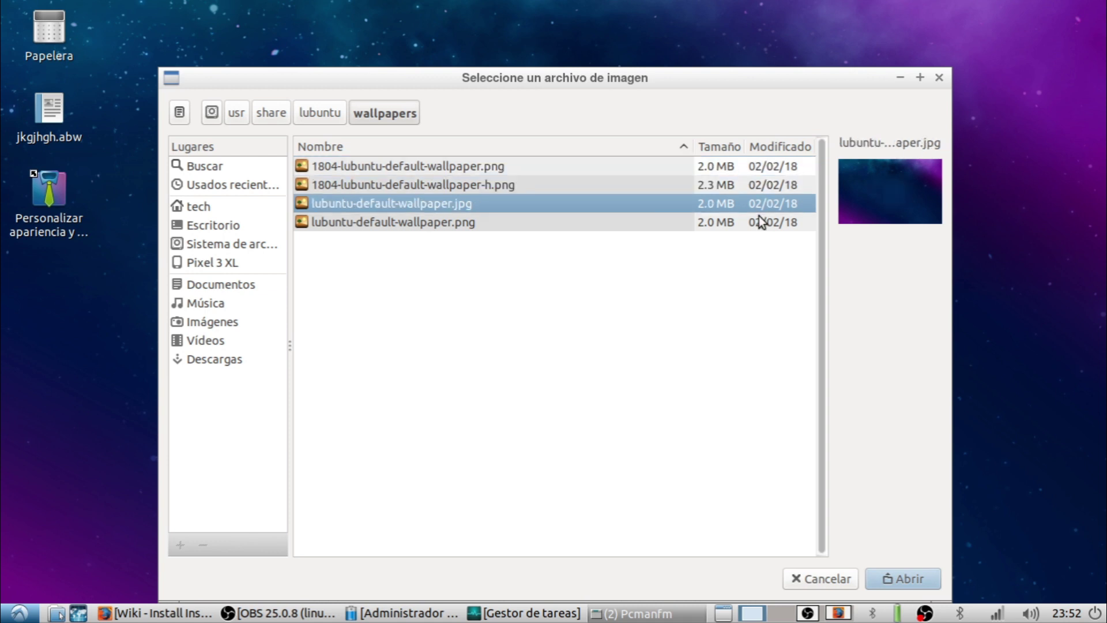
left_click(761, 223)
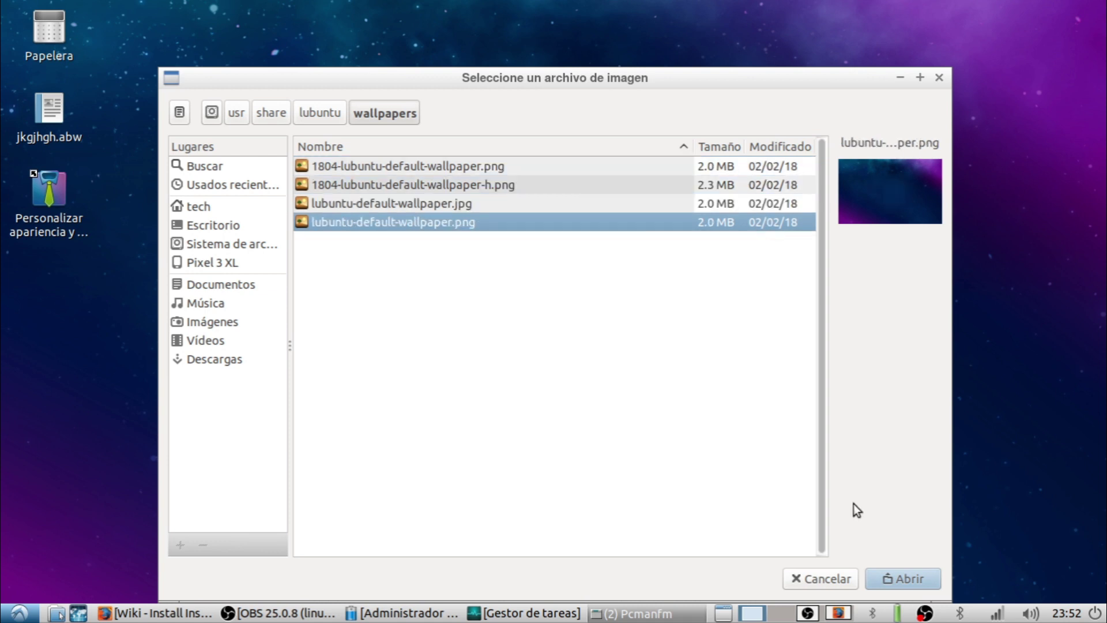
left_click(819, 579)
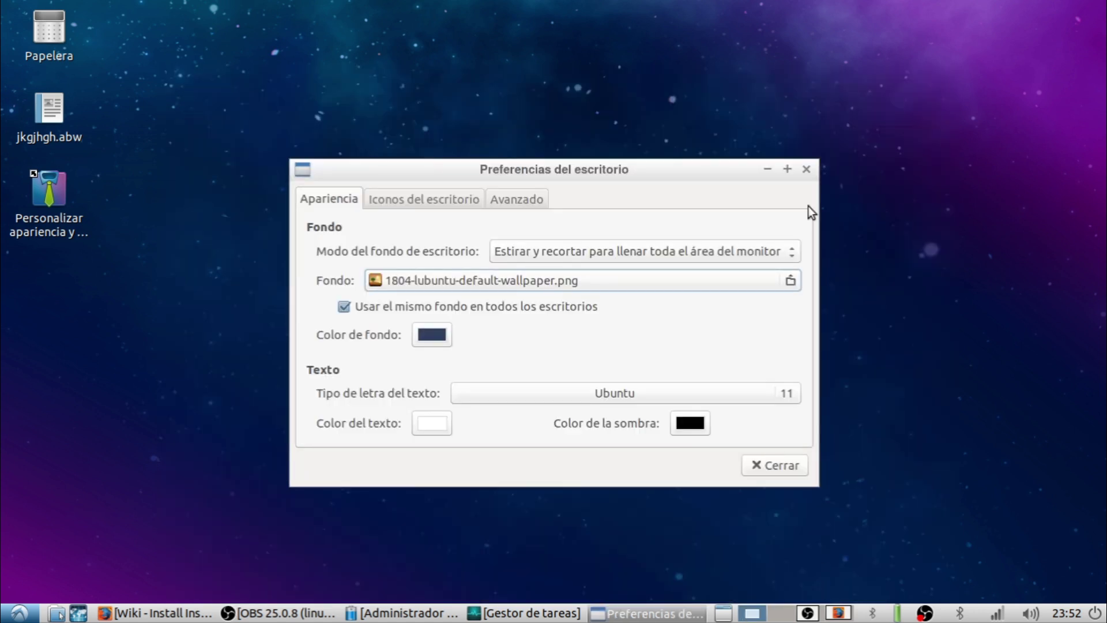
left_click(806, 171)
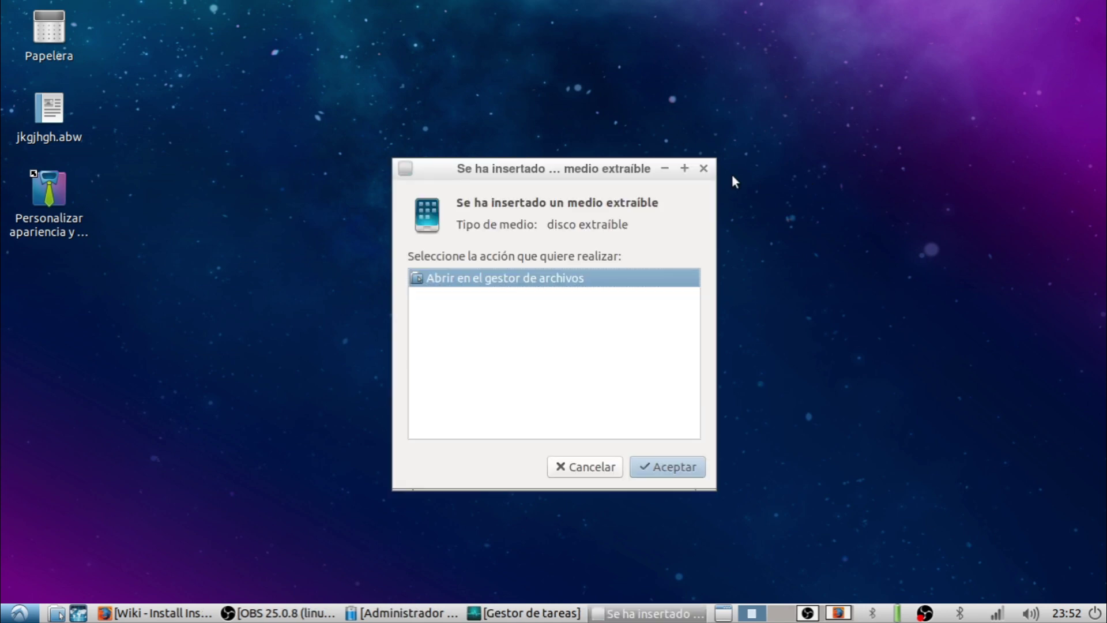
Open the inserted removable device in the file manager, look through the home, Escritorio and Papelera folders, and close the window
left_click(666, 462)
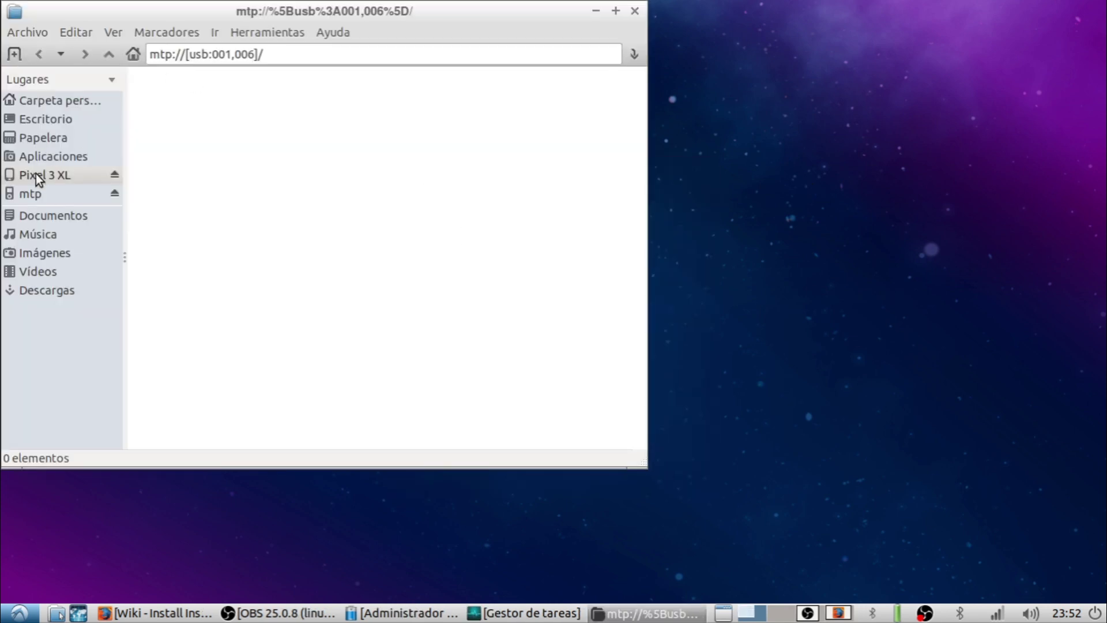
left_click(36, 103)
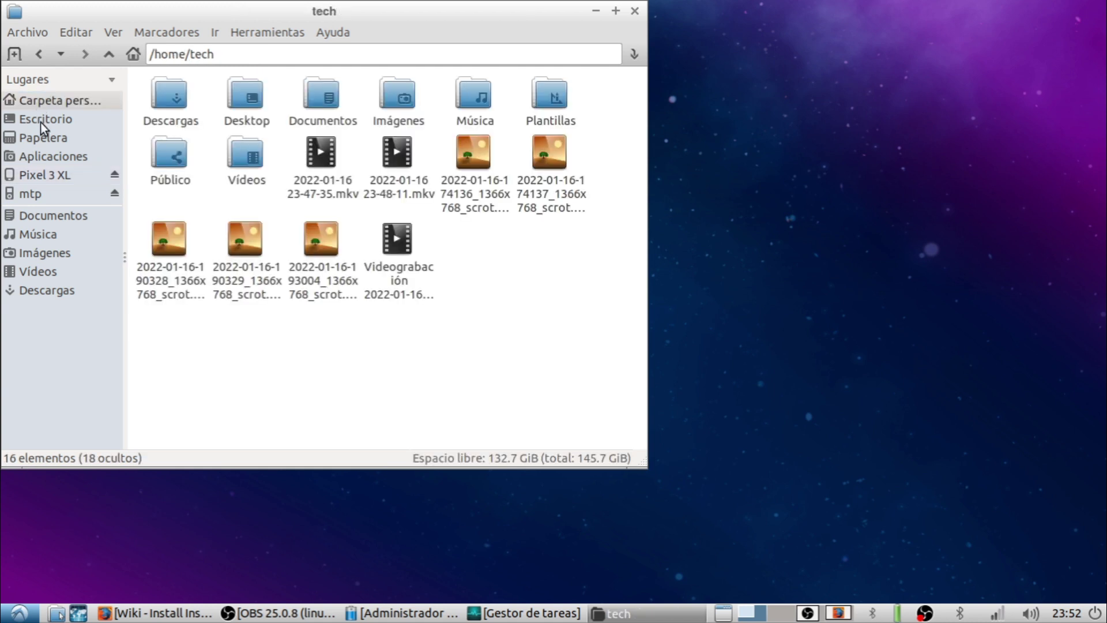
left_click(41, 122)
left_click(47, 136)
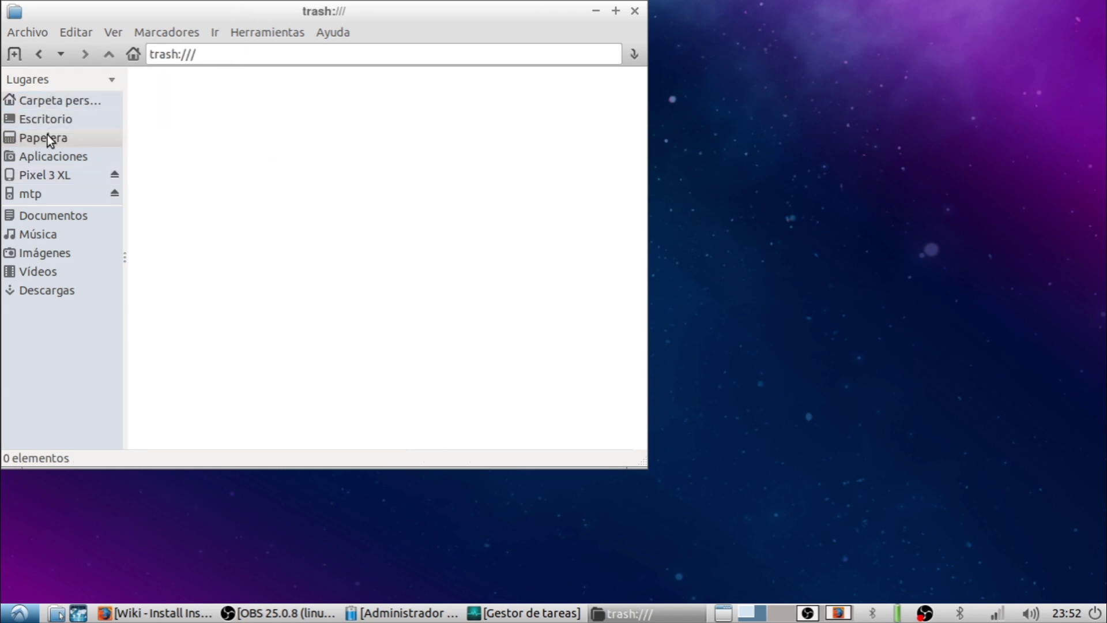
left_click(632, 12)
Look over the application menu categories and open a new Firefox browser window
left_click(17, 613)
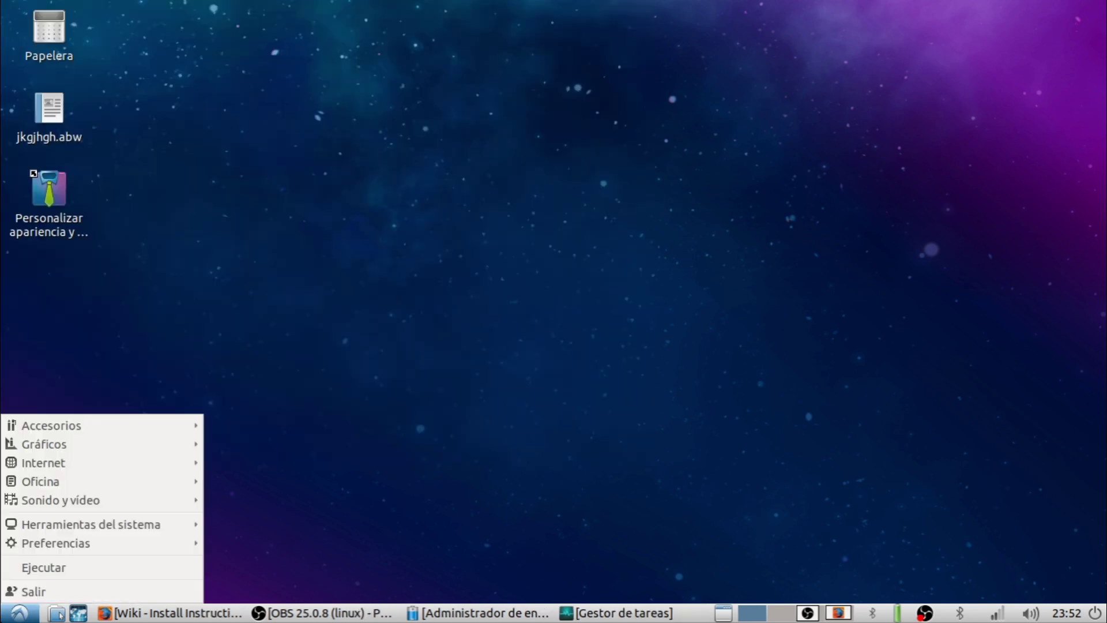
mouse_move(37, 477)
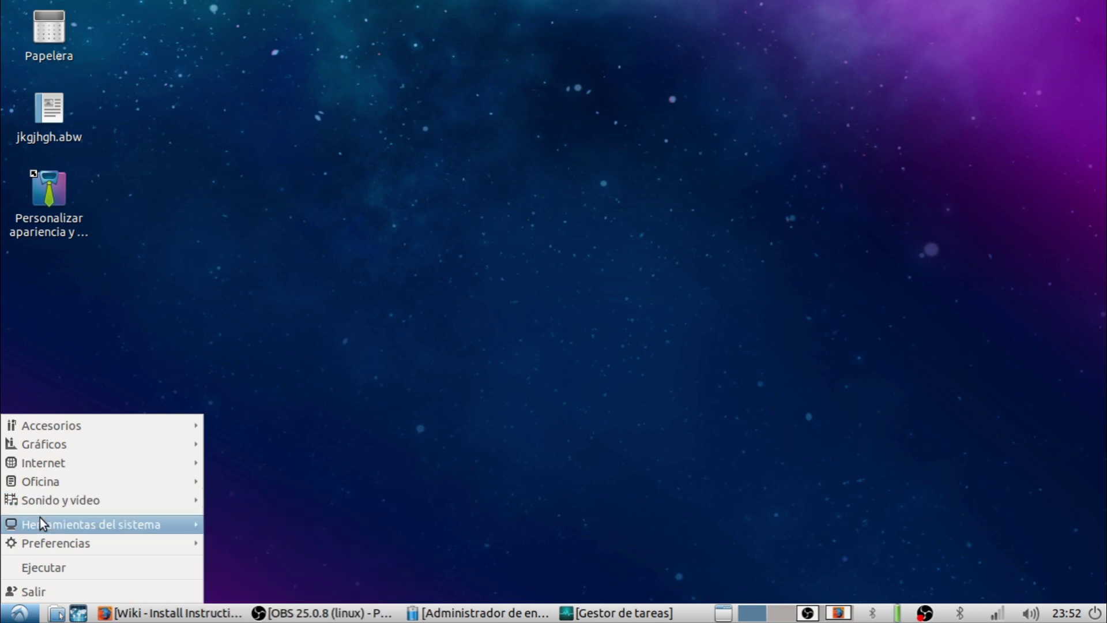
mouse_move(43, 542)
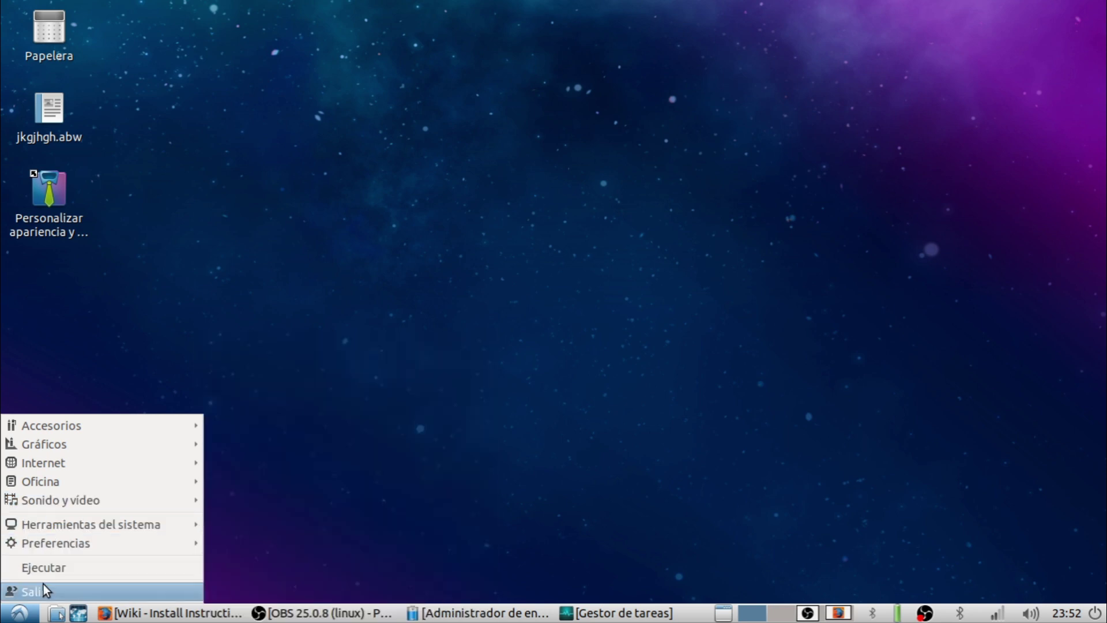
left_click(80, 615)
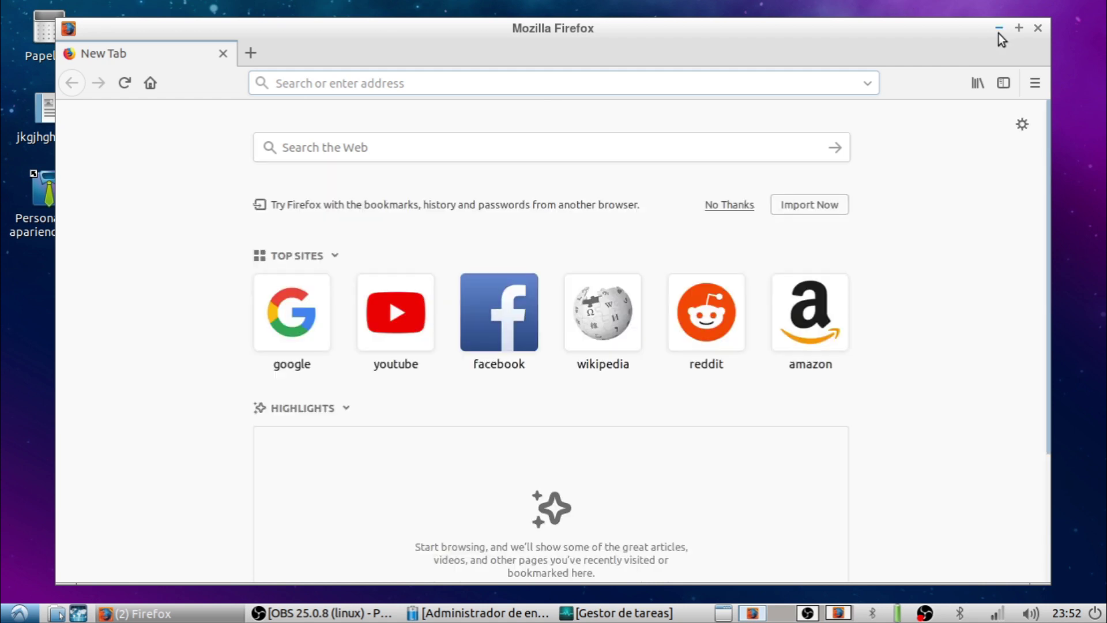
Maximize the new Firefox window, try to open YouTube from the top sites and check the wireless network list
left_click(1018, 28)
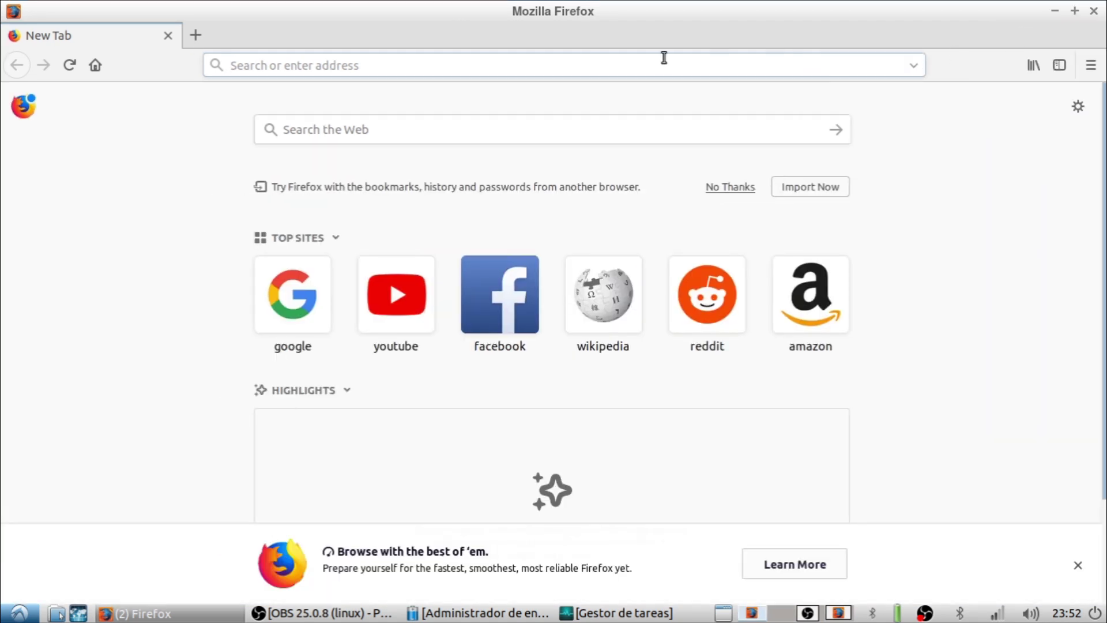
left_click(599, 58)
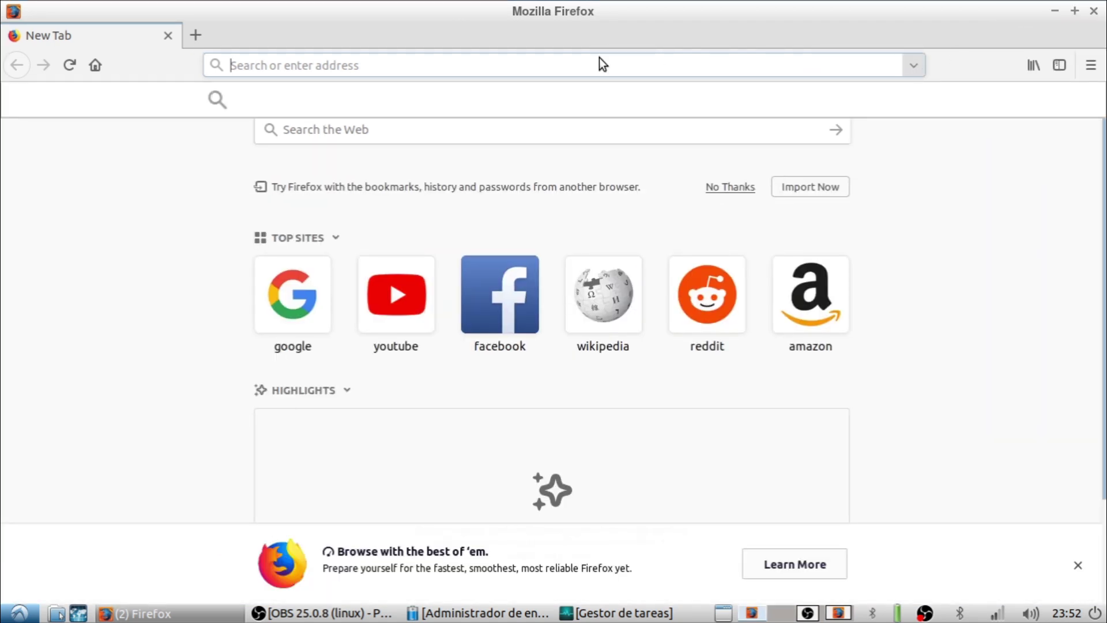
left_click(389, 313)
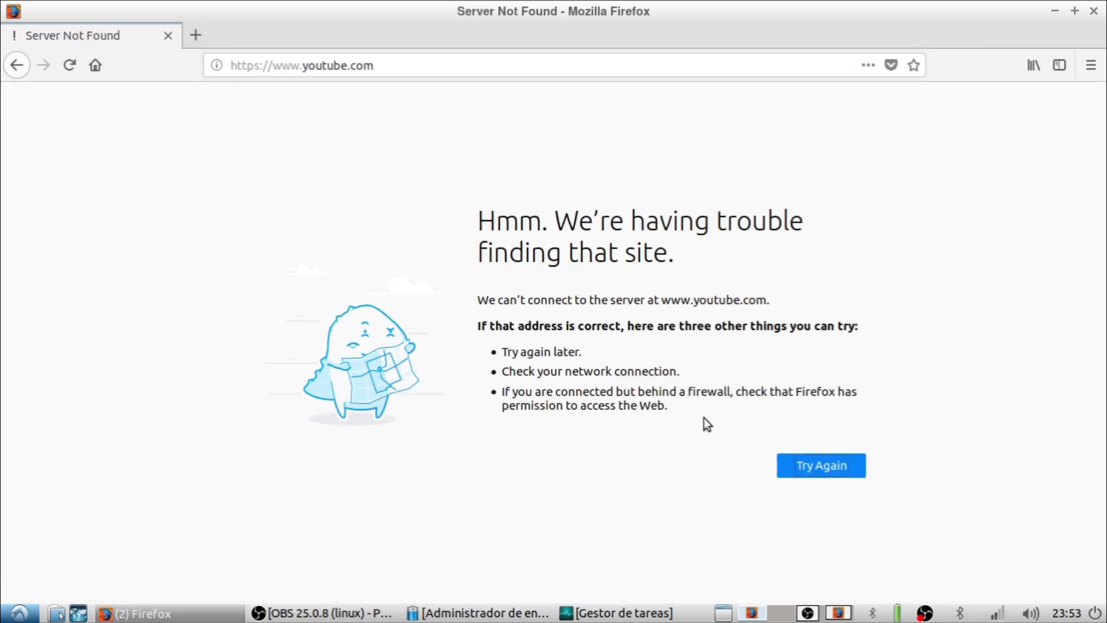
left_click(998, 614)
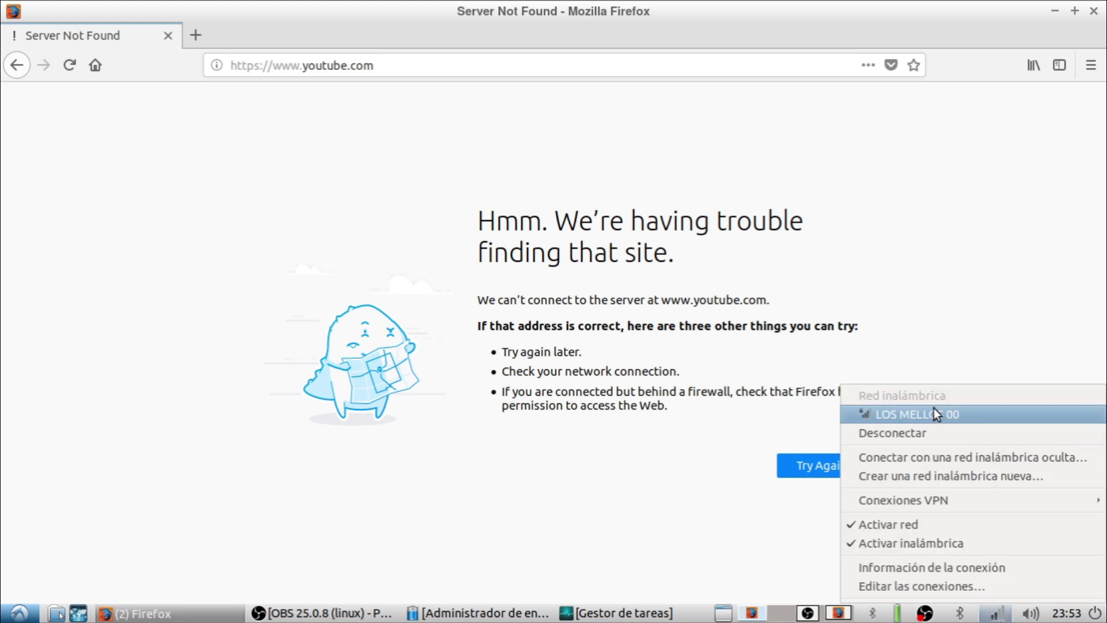
left_click(144, 613)
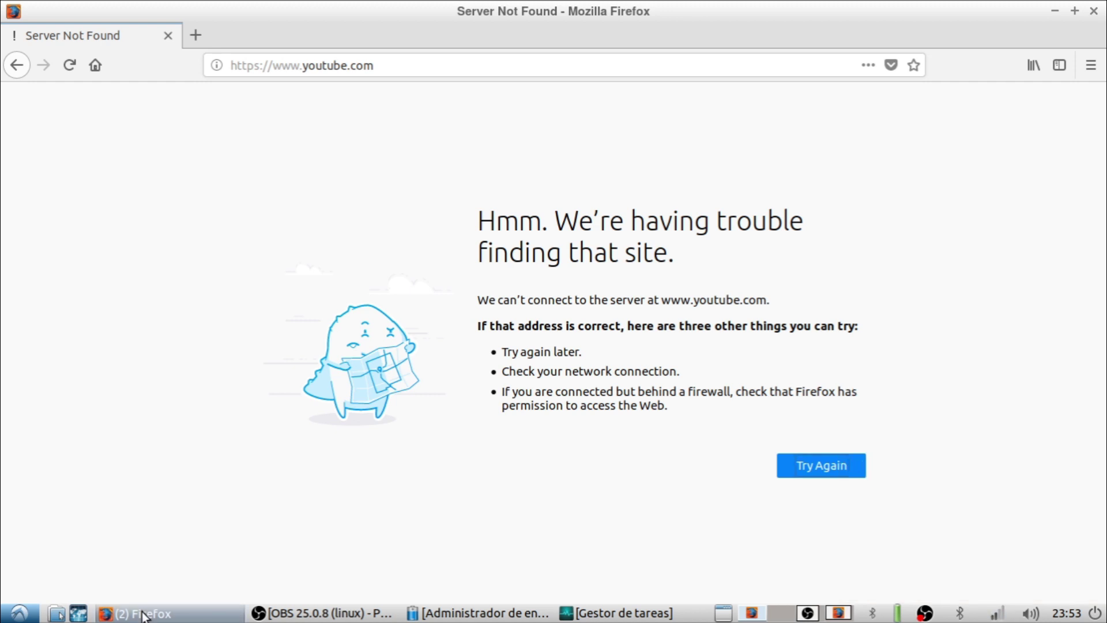
Switch to the other Firefox window with the OBS install instructions and maximize it
left_click(144, 614)
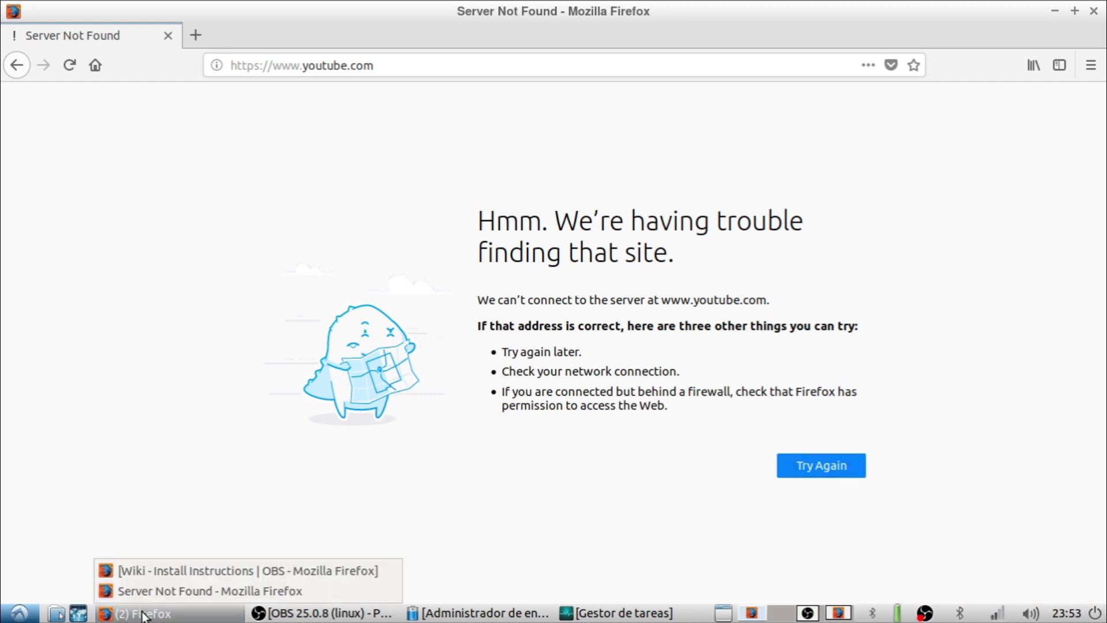
left_click(189, 566)
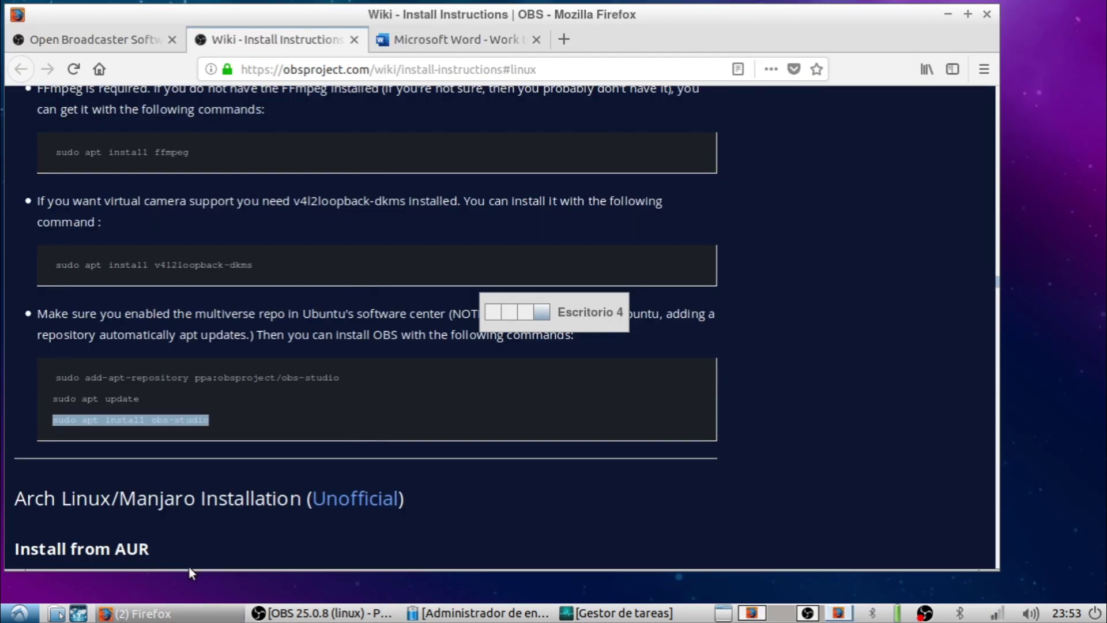
left_click(968, 14)
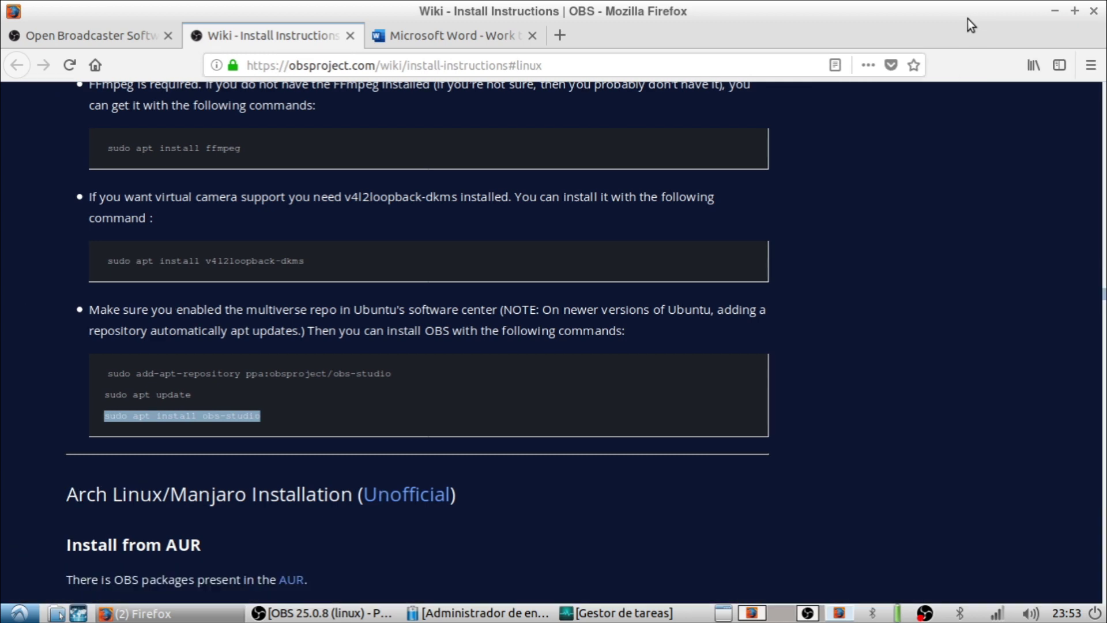
left_click(566, 38)
type("you")
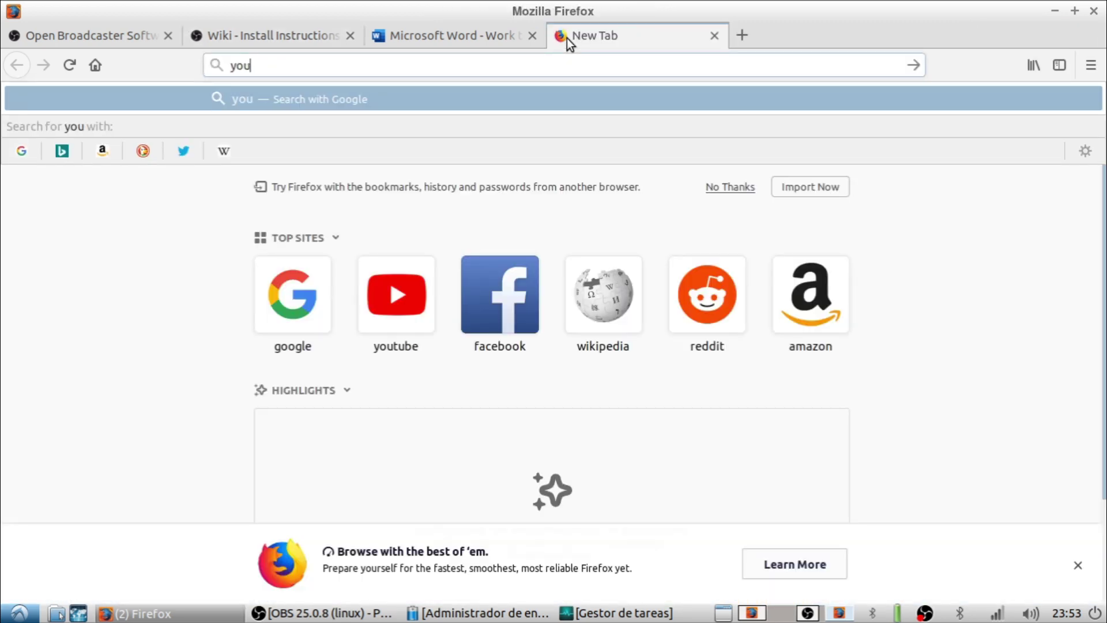
key("Down")
key("Down")
key("Return")
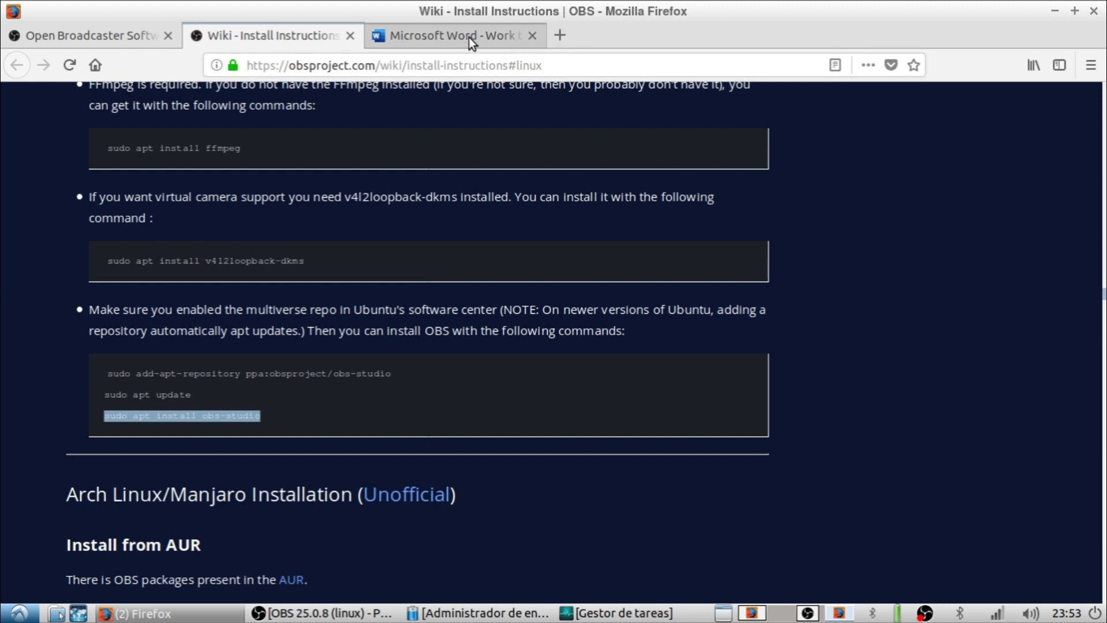
View the Microsoft Word sign-in tab and search for "word online" in a new tab
left_click(440, 35)
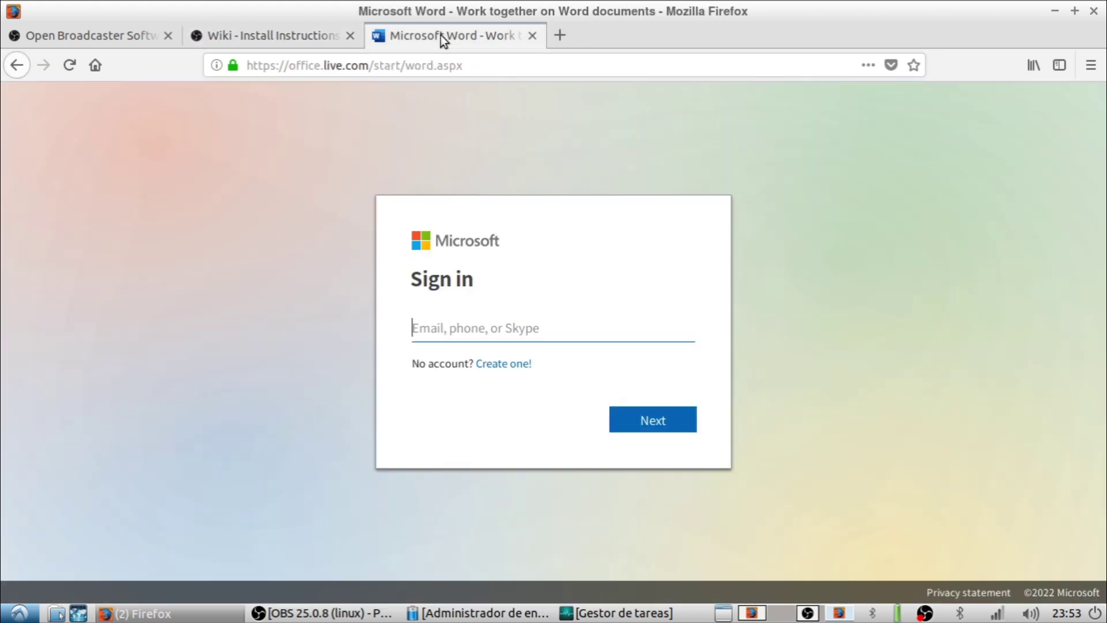
left_click(567, 39)
type("wor")
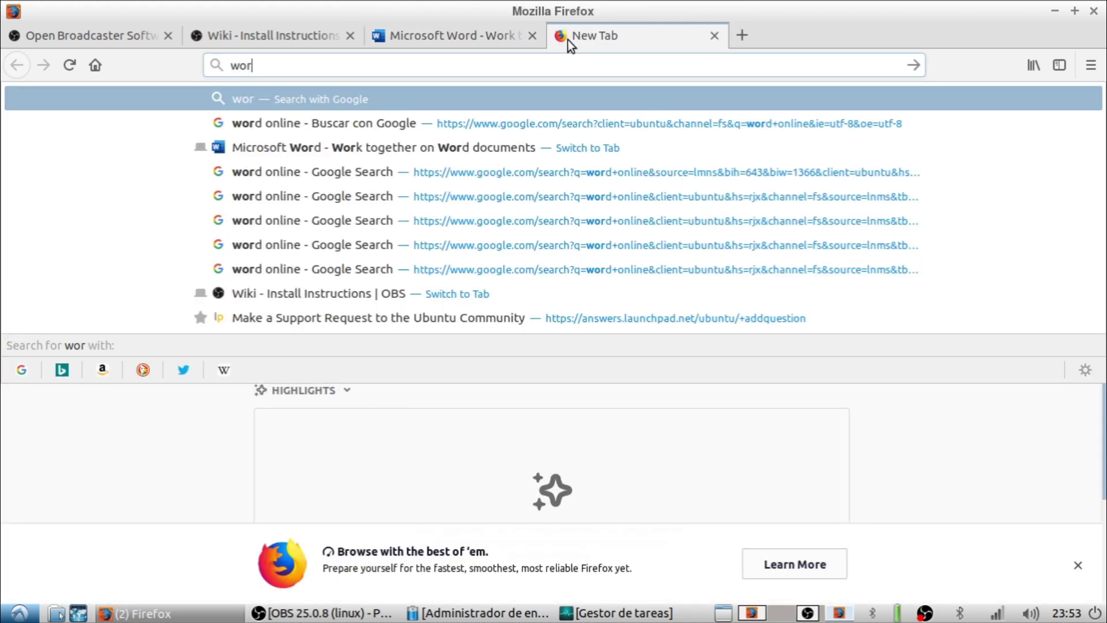
type("d online")
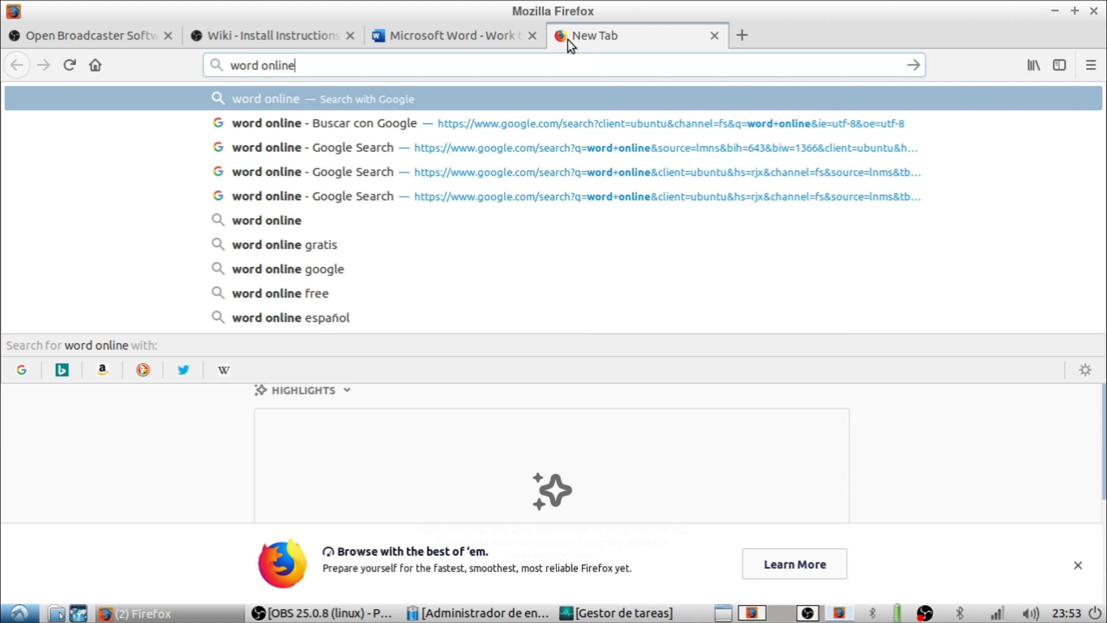
key("Return")
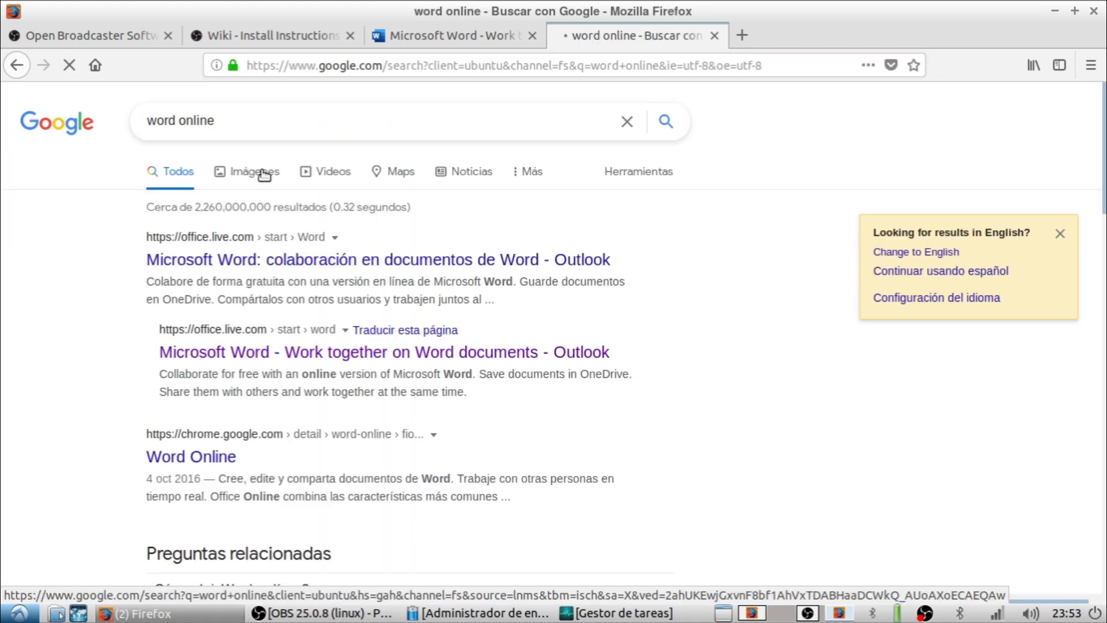
Show the image results for "word online" and look over the preview of the "Microsoft Office online gratis" image
left_click(260, 172)
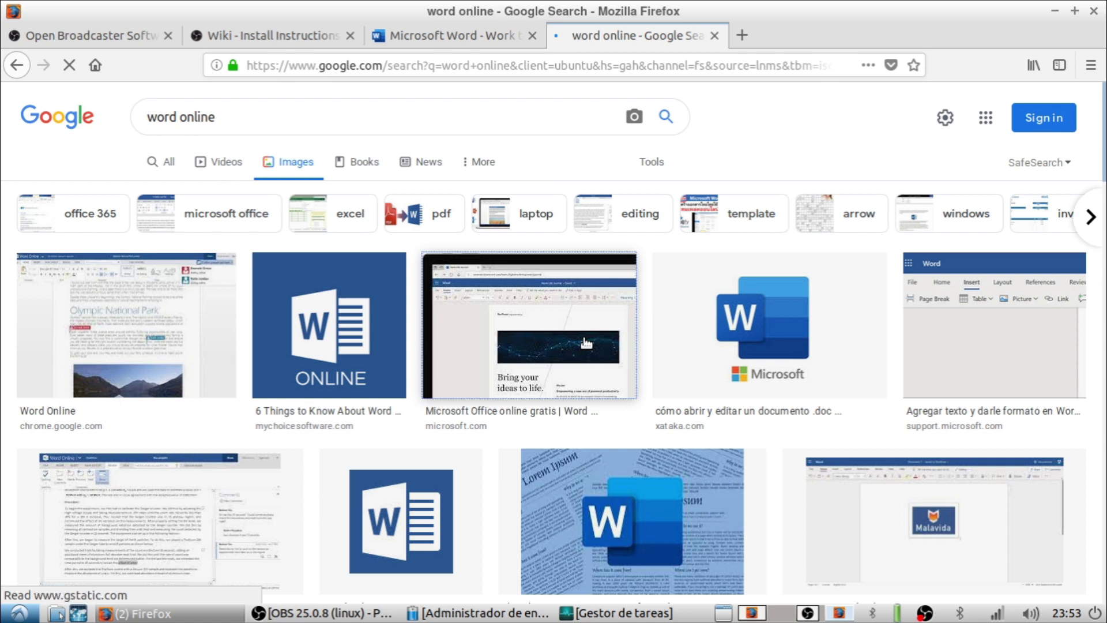
left_click(587, 342)
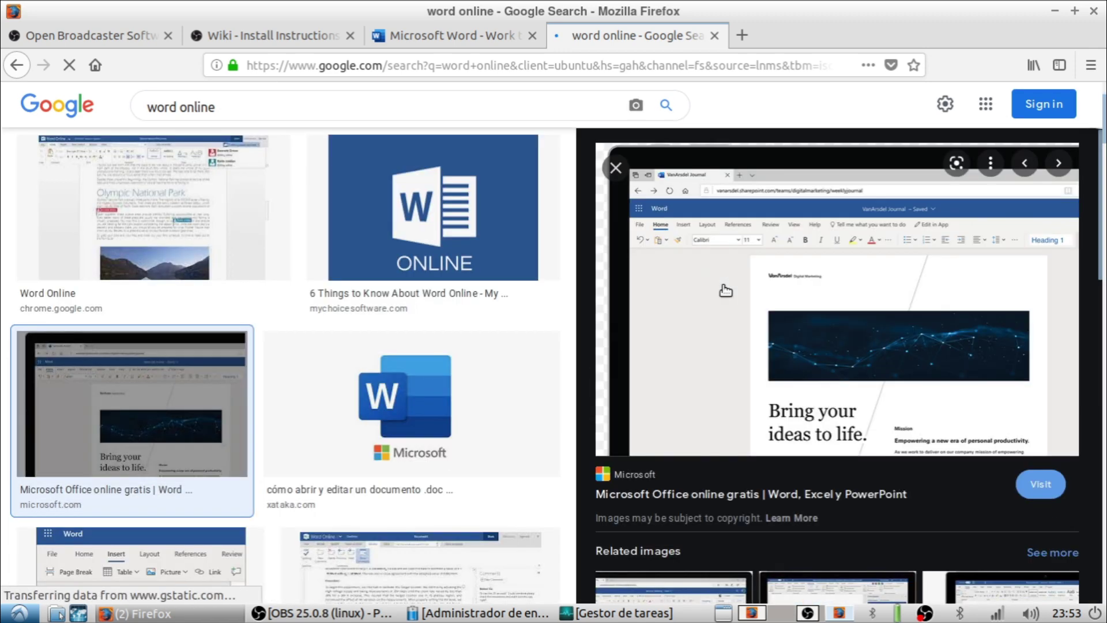
scroll(726, 290, "down", 3)
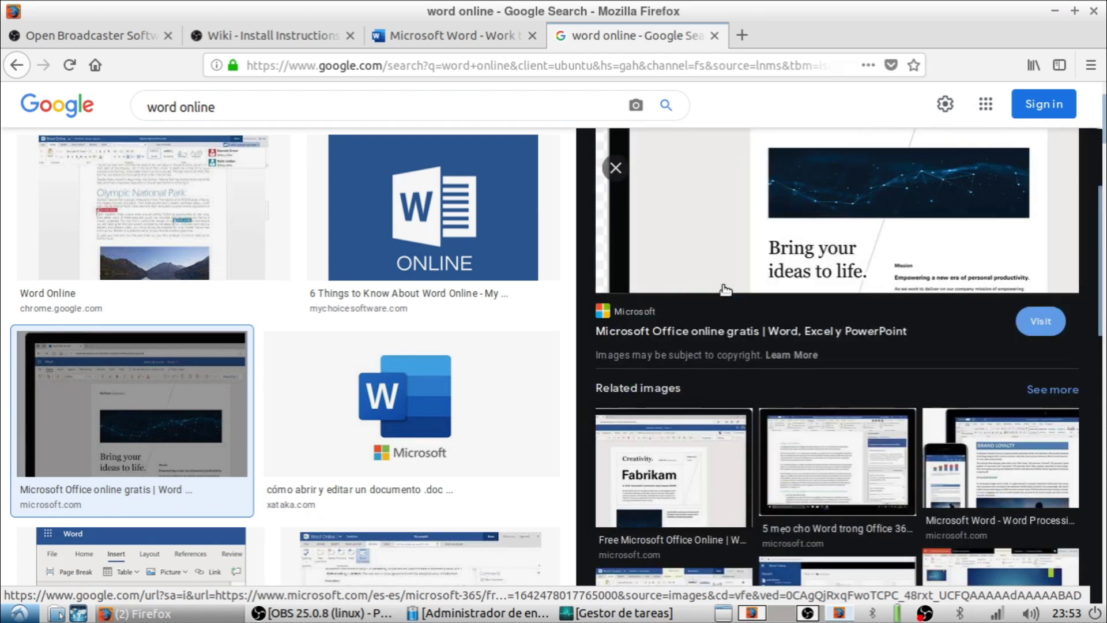
scroll(693, 211, "up", 3)
scroll(693, 211, "down", 10)
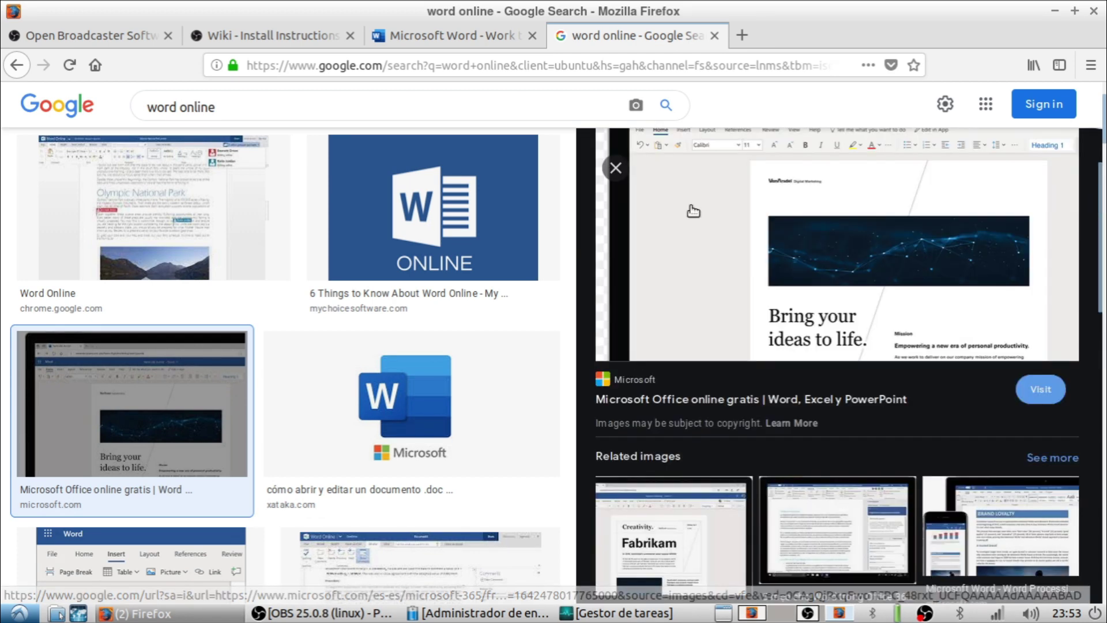
scroll(693, 208, "up", 10)
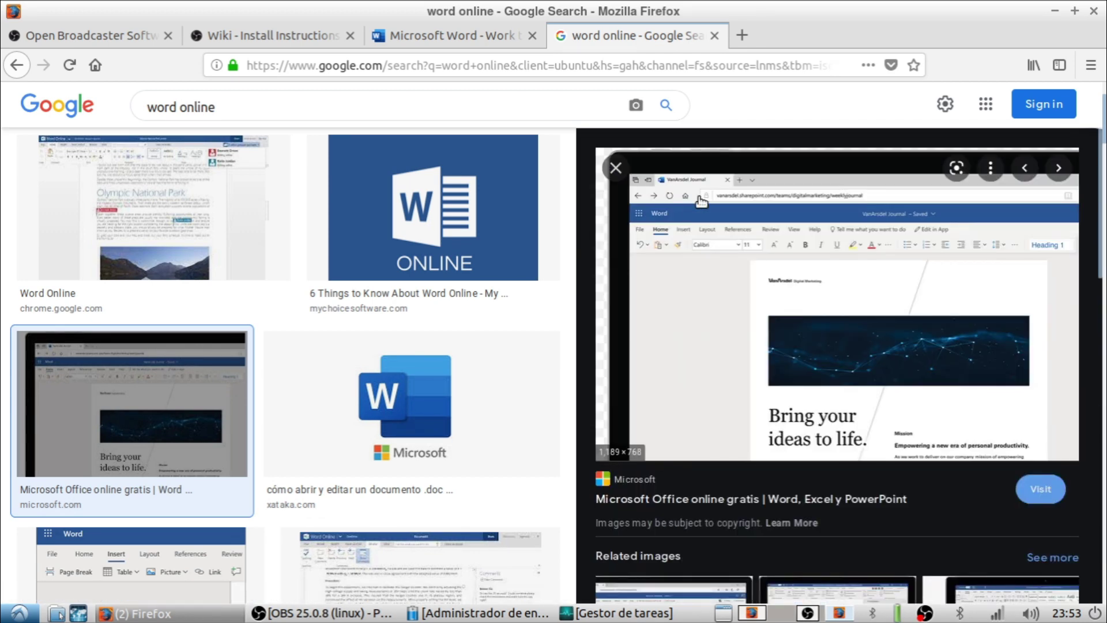
Revisit the Microsoft Word and OBS wiki tabs, and open YouTube from the top sites in a new tab
left_click(423, 37)
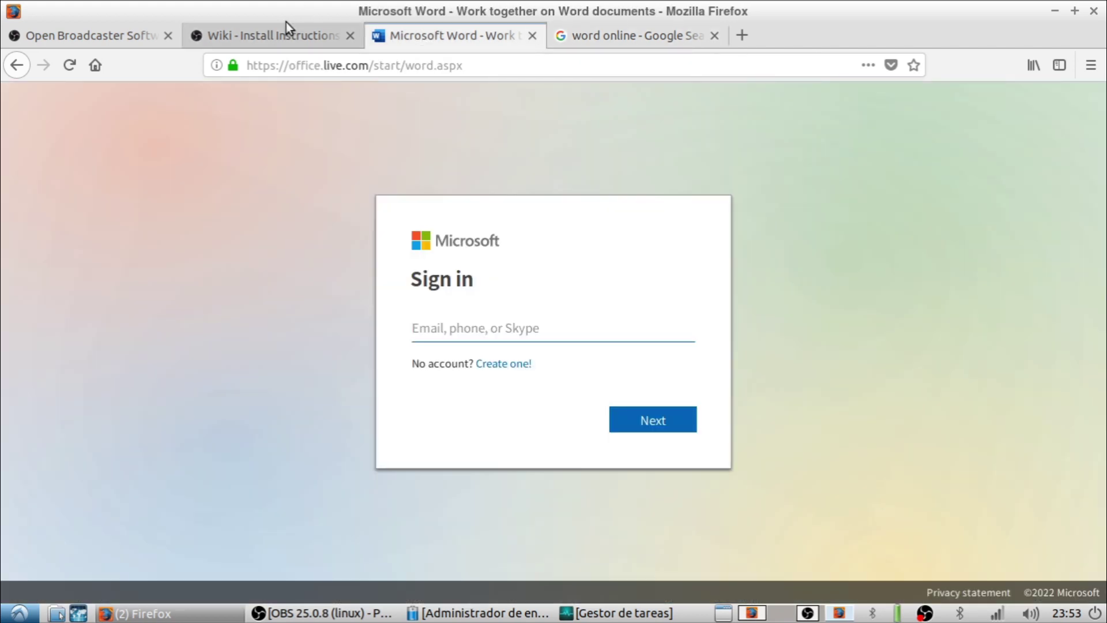
left_click(275, 33)
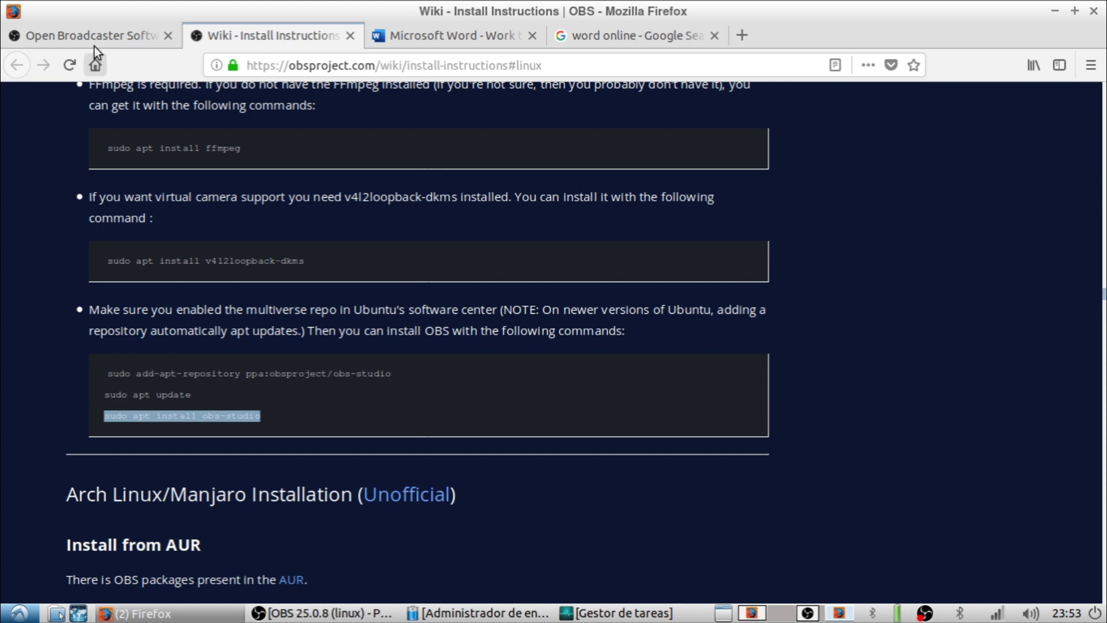
left_click(742, 35)
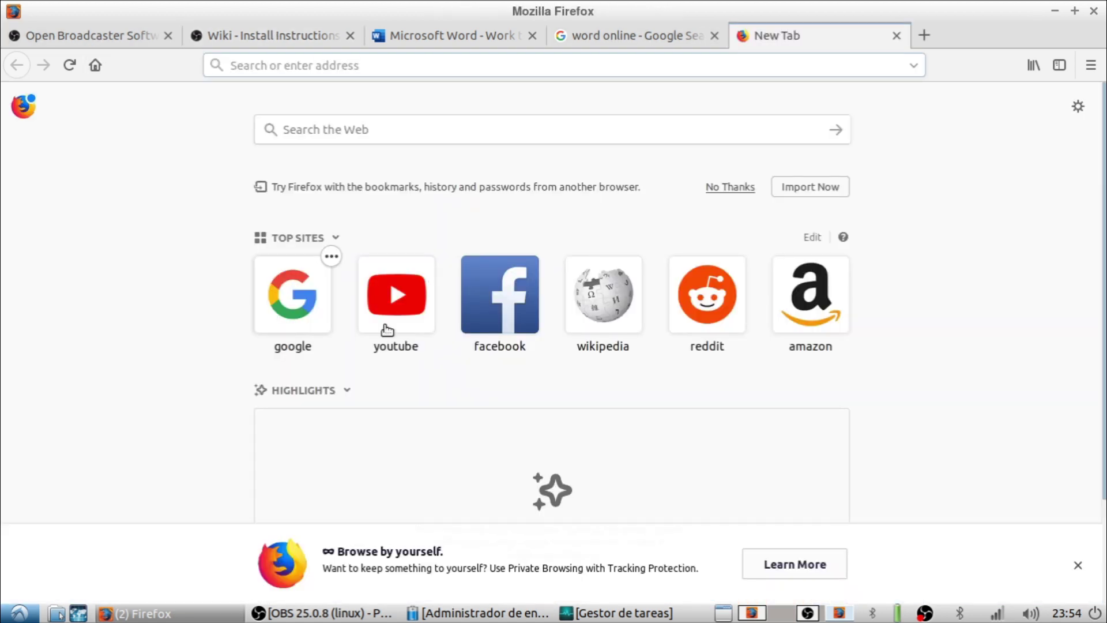
left_click(386, 329)
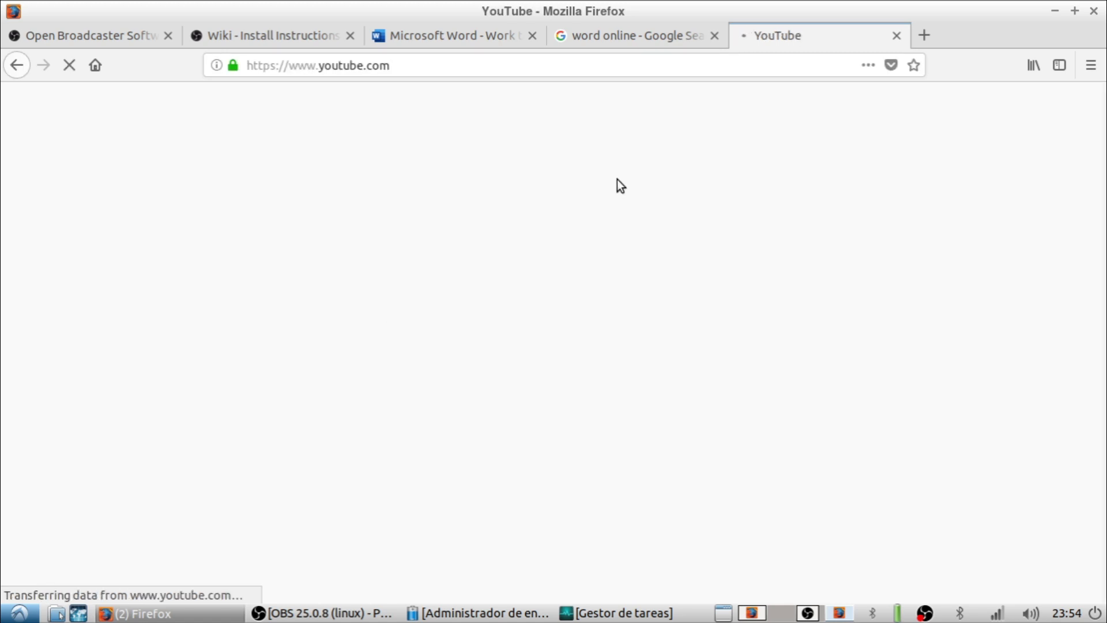
Minimize the browser and close the leftover power manager, "Server Not Found" Firefox and task manager windows
left_click(1056, 10)
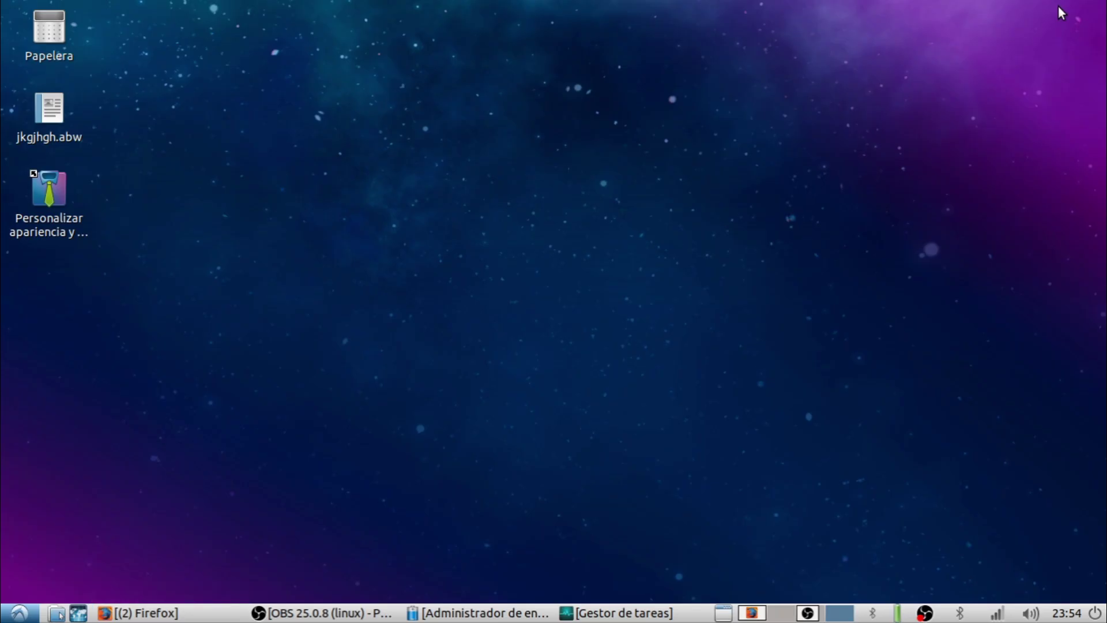
key("ctrl+alt+d")
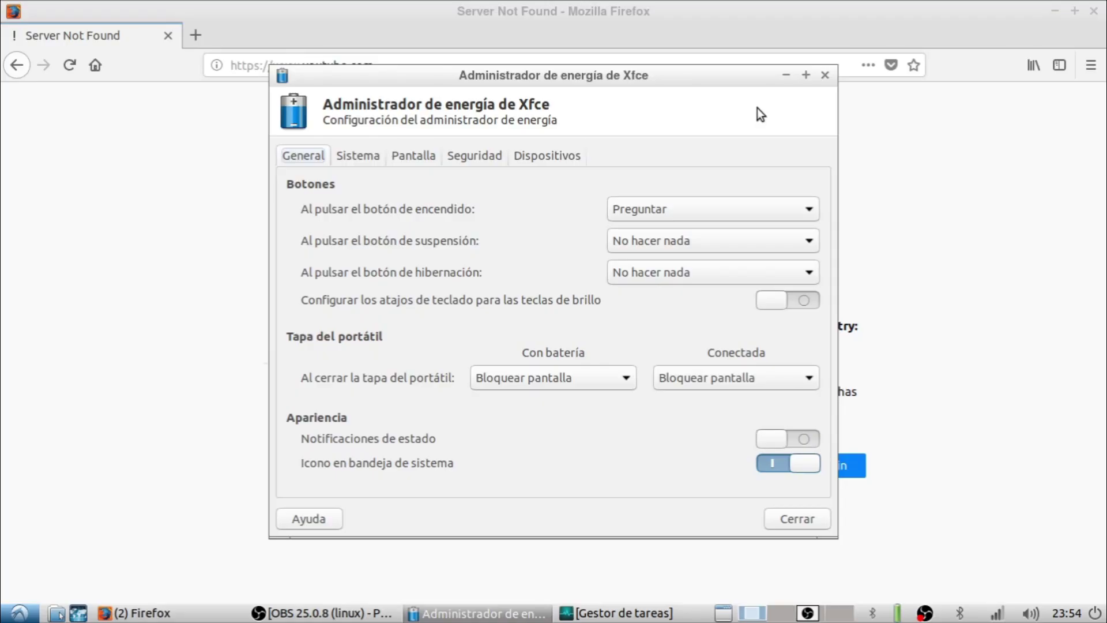
left_click(825, 75)
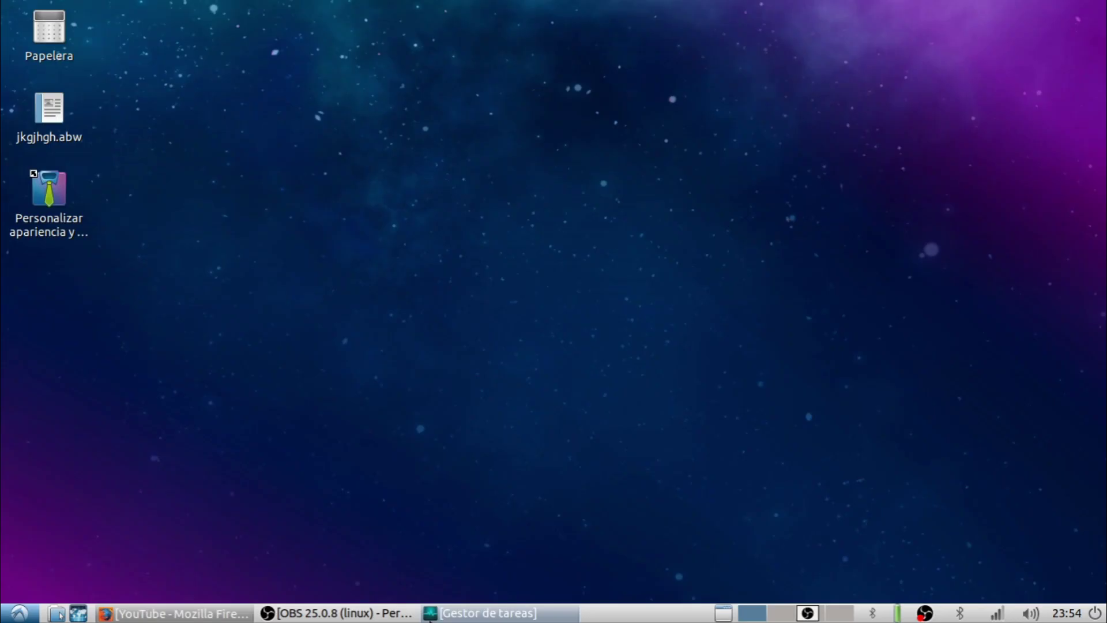
left_click(430, 617)
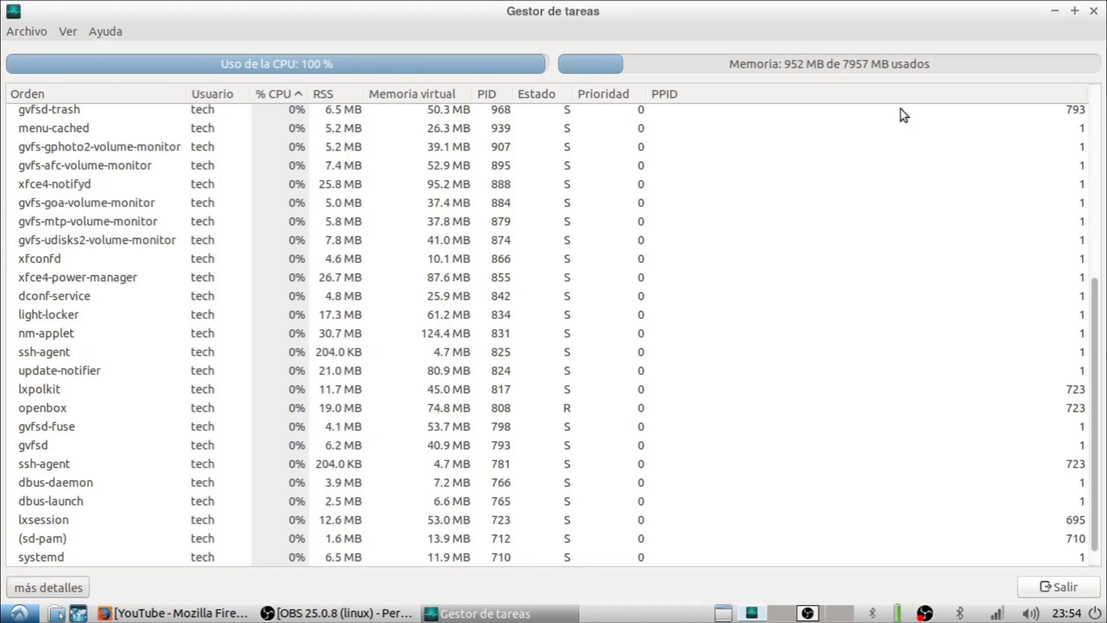
key("alt+F4")
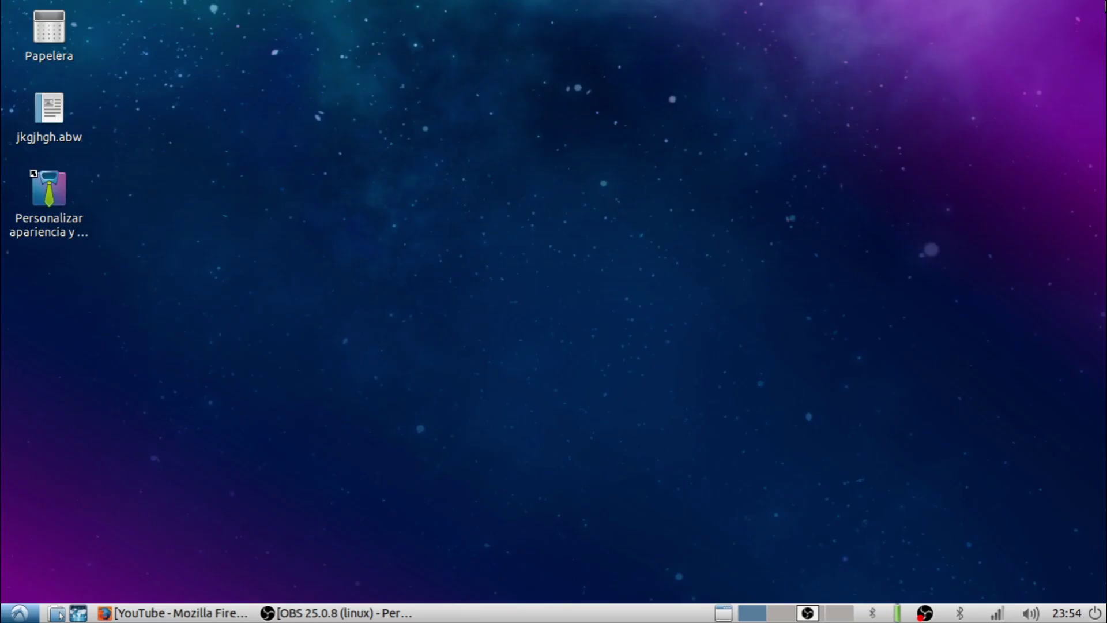
Restore Firefox to check the "word online" results and the YouTube tab's loading, and minimize it again
left_click(170, 616)
left_click(604, 36)
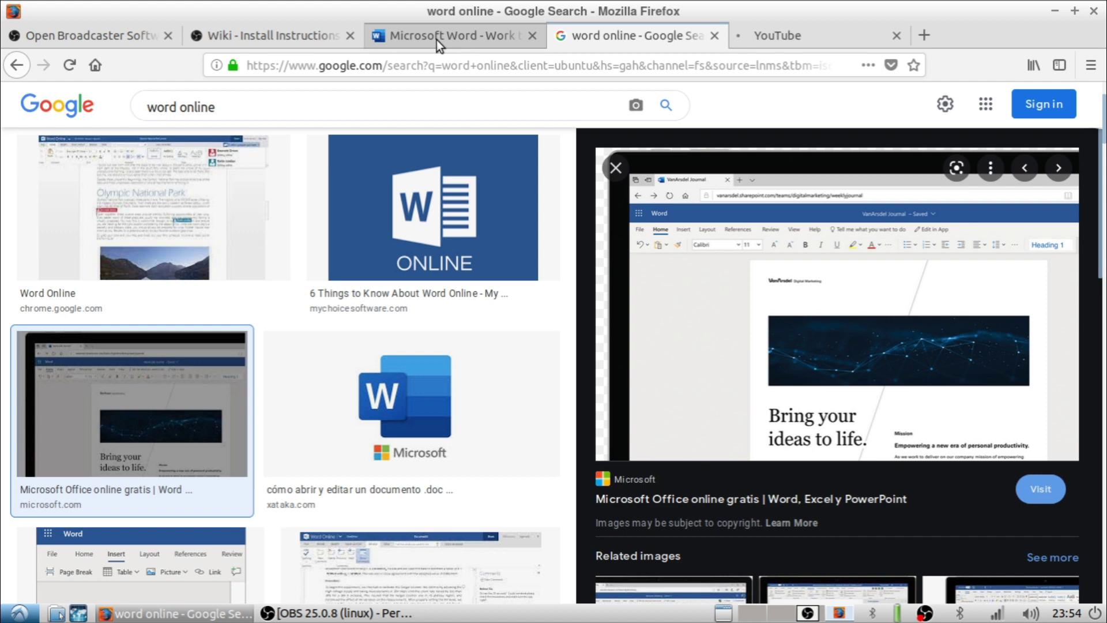
key("ctrl+Tab")
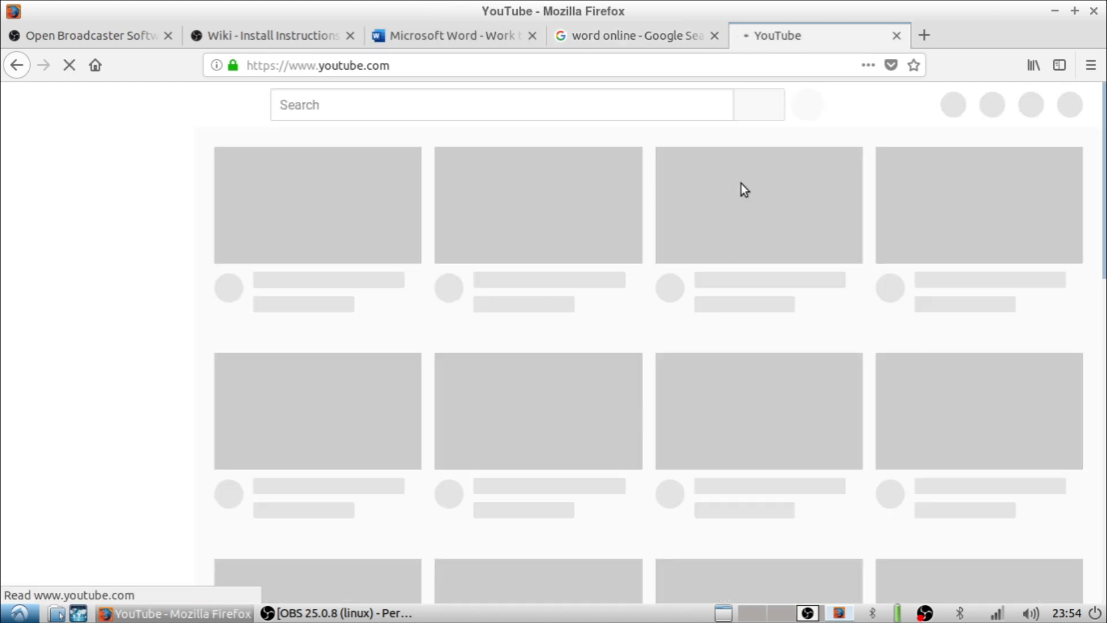
left_click(1054, 11)
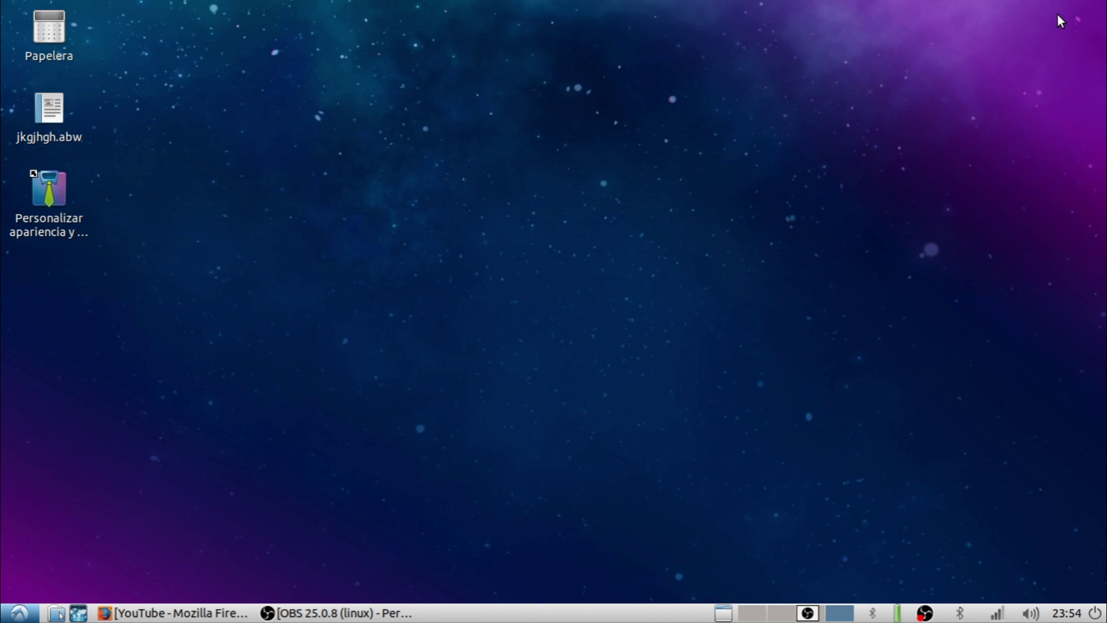
Check the OBS recording window, minimize it, and choose the desktop preferences from the desktop's options
key("alt+Tab")
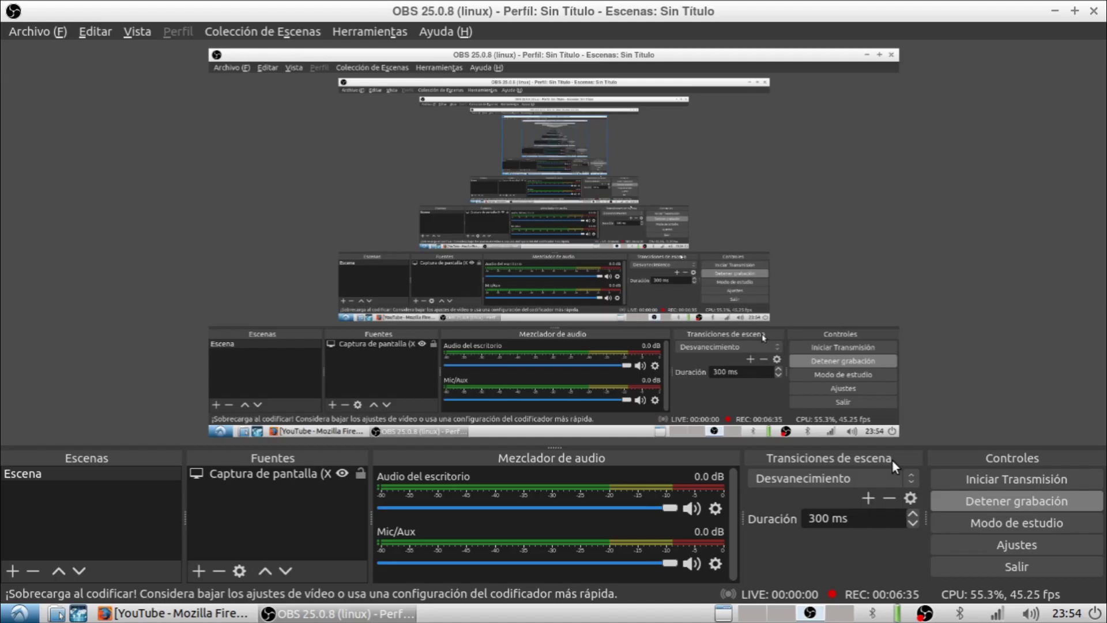
left_click(1055, 12)
right_click(539, 251)
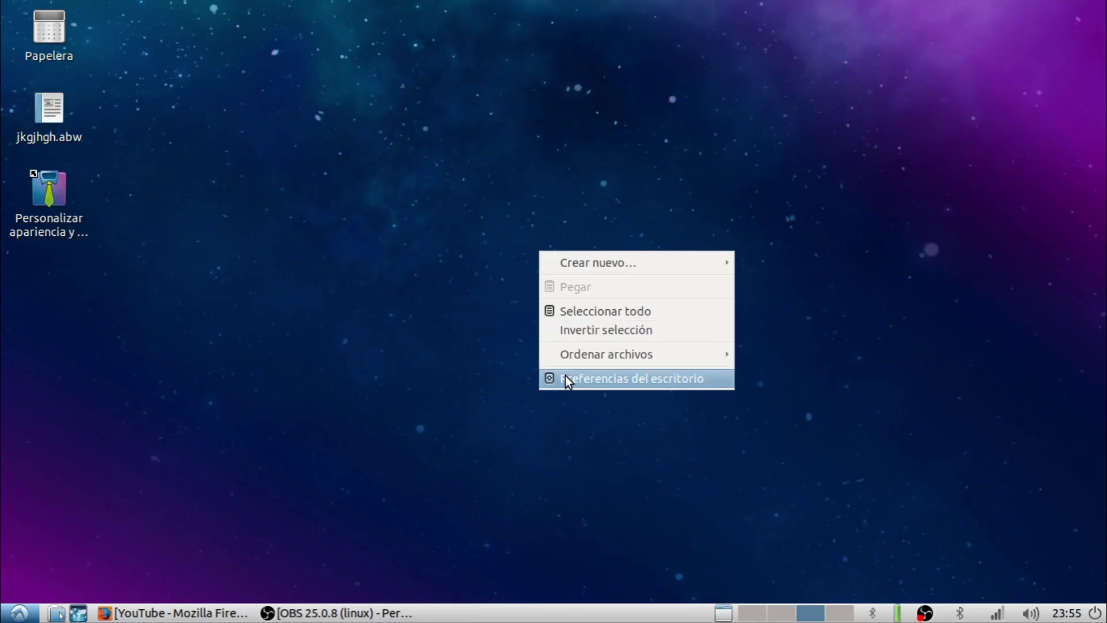
left_click(565, 378)
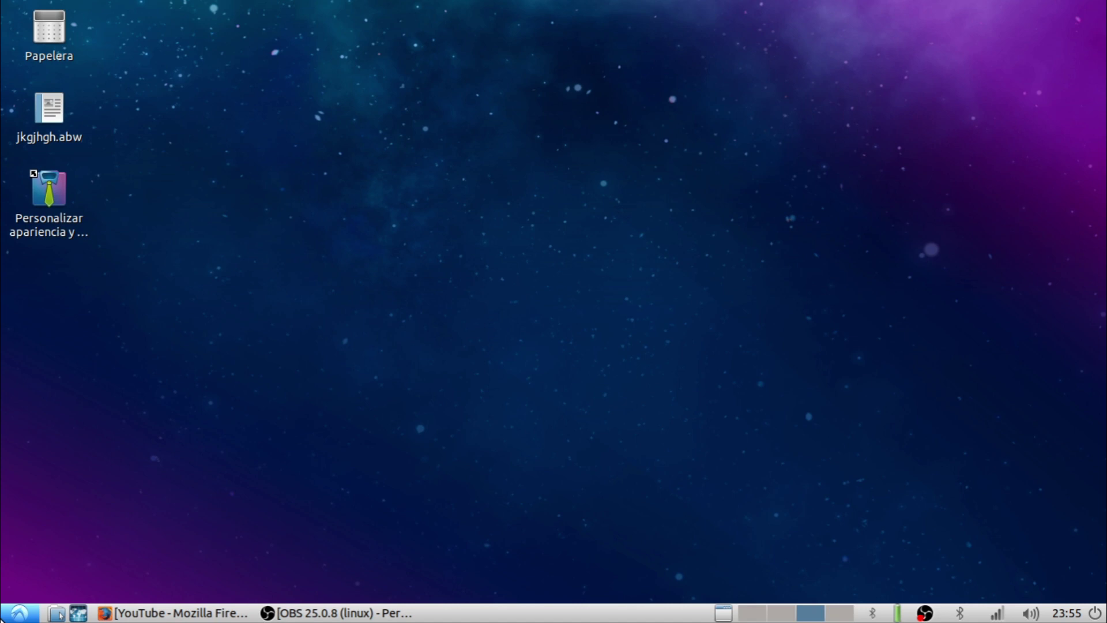